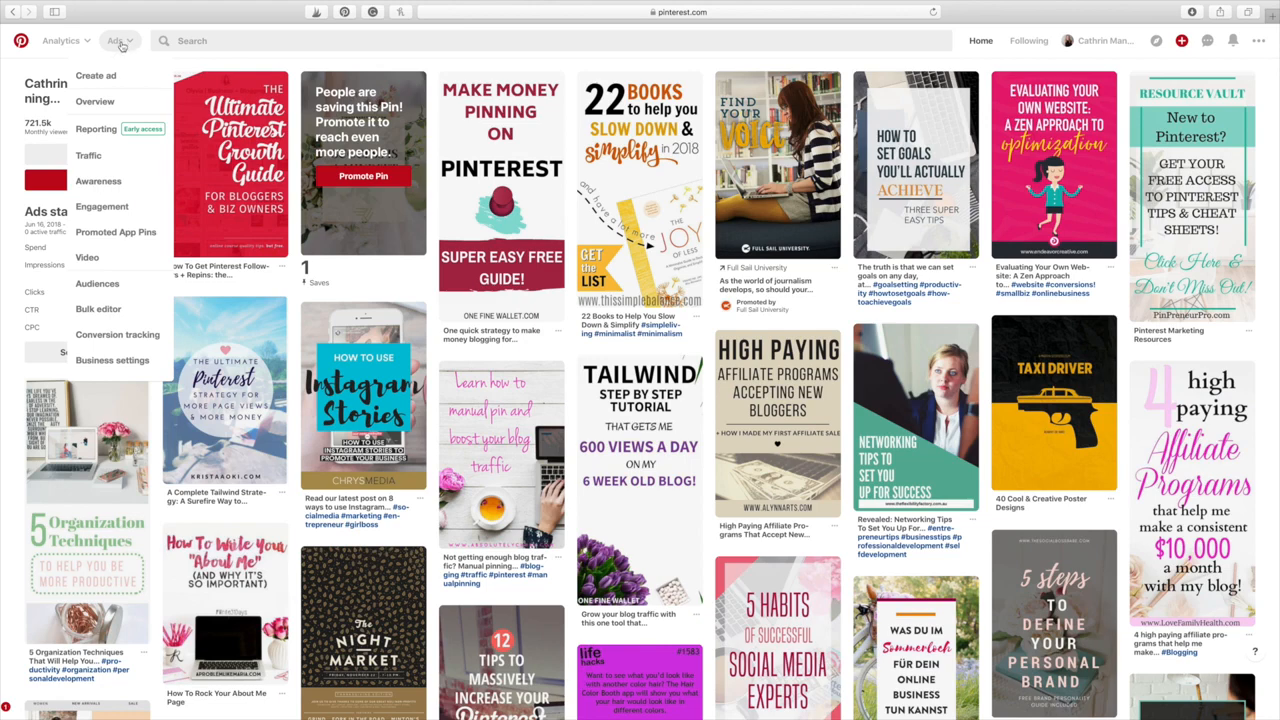
Show Traffic campaigns of all statuses for the date range 2/1/2018 to 6/30/2018.
{"action": "left_click", "coordinate": [106, 130]}
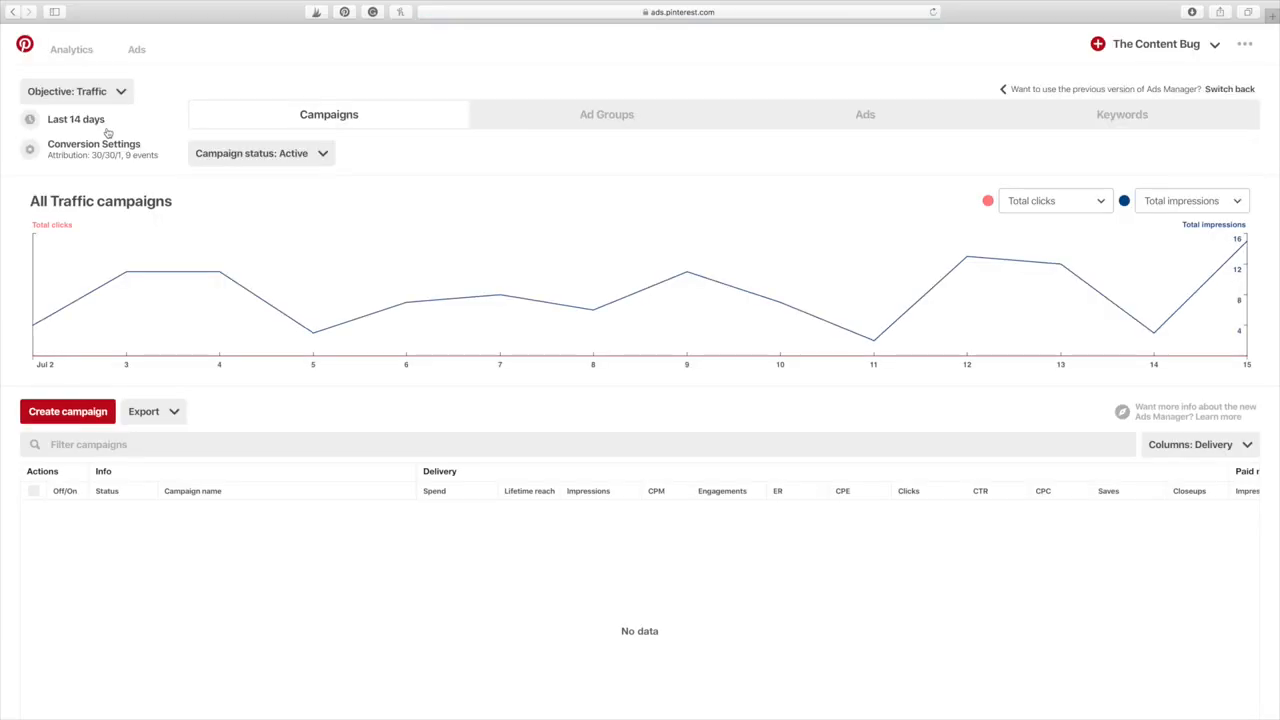
{"action": "left_click", "coordinate": [30, 119]}
{"action": "left_click", "coordinate": [110, 161]}
{"action": "left_click", "coordinate": [110, 161]}
{"action": "left_click", "coordinate": [110, 161]}
{"action": "left_click", "coordinate": [251, 160]}
{"action": "left_click", "coordinate": [251, 160]}
{"action": "left_click", "coordinate": [247, 281]}
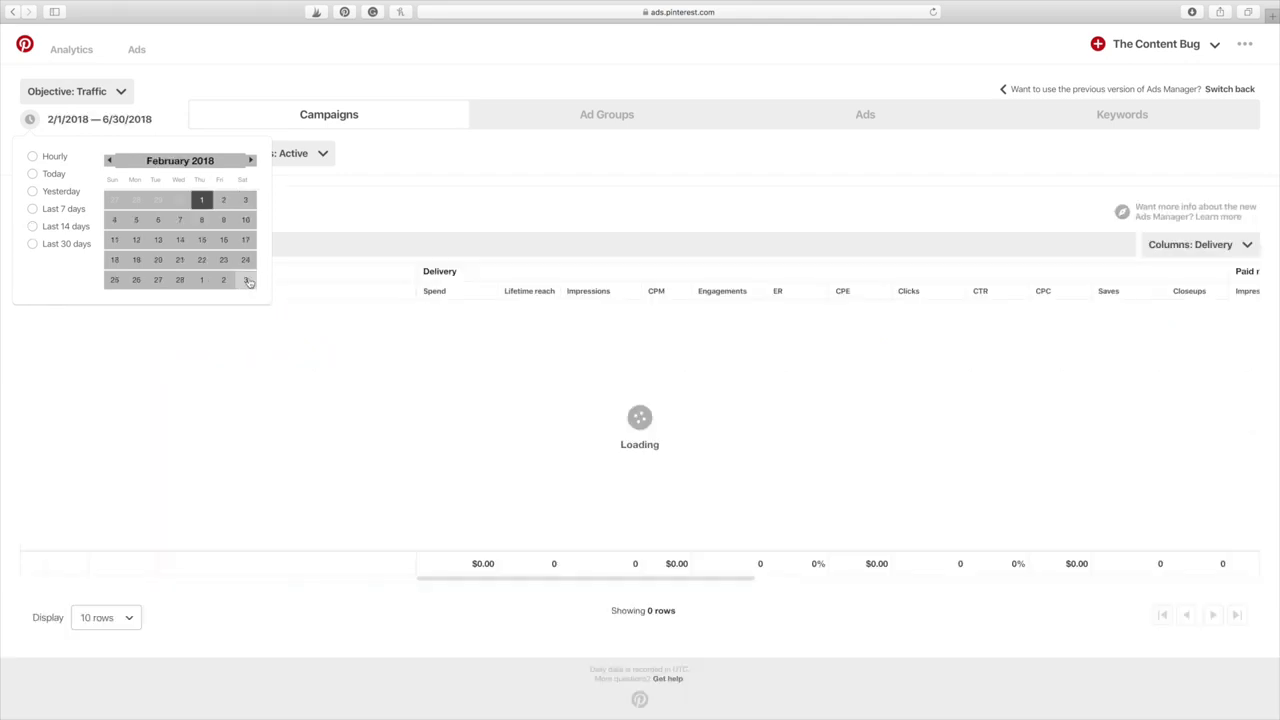
{"action": "left_click", "coordinate": [314, 157]}
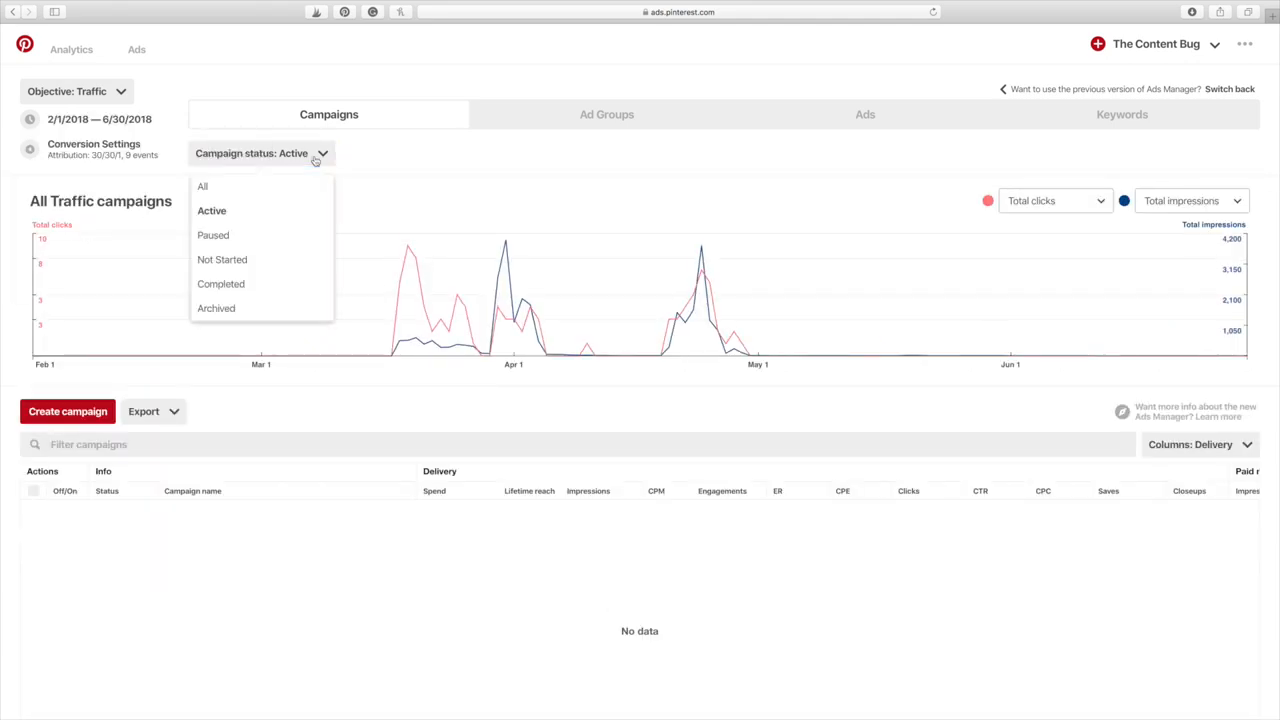
{"action": "left_click", "coordinate": [251, 193]}
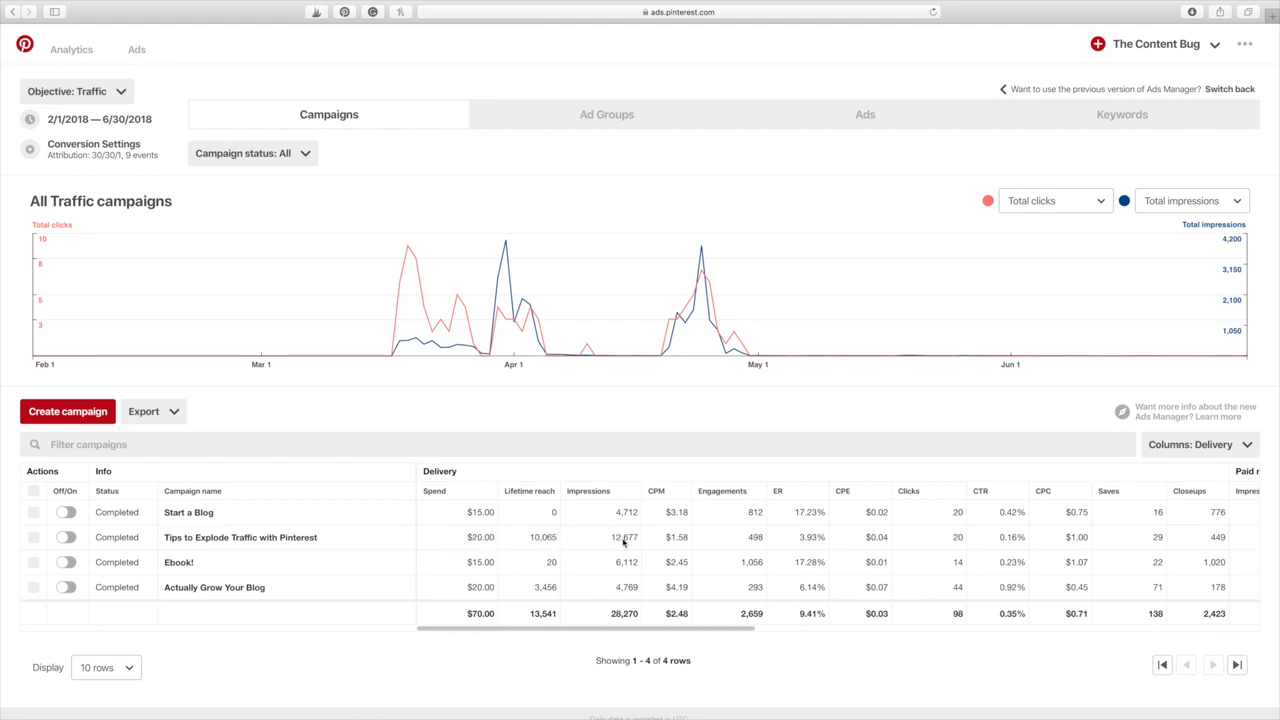
Examine the delivery metrics, especially clicks and CPC, of the Tips to Explode Traffic with Pinterest and Actually Grow Your Blog campaigns.
{"action": "scroll", "coordinate": [623, 540], "scroll_direction": "down", "scroll_amount": 1}
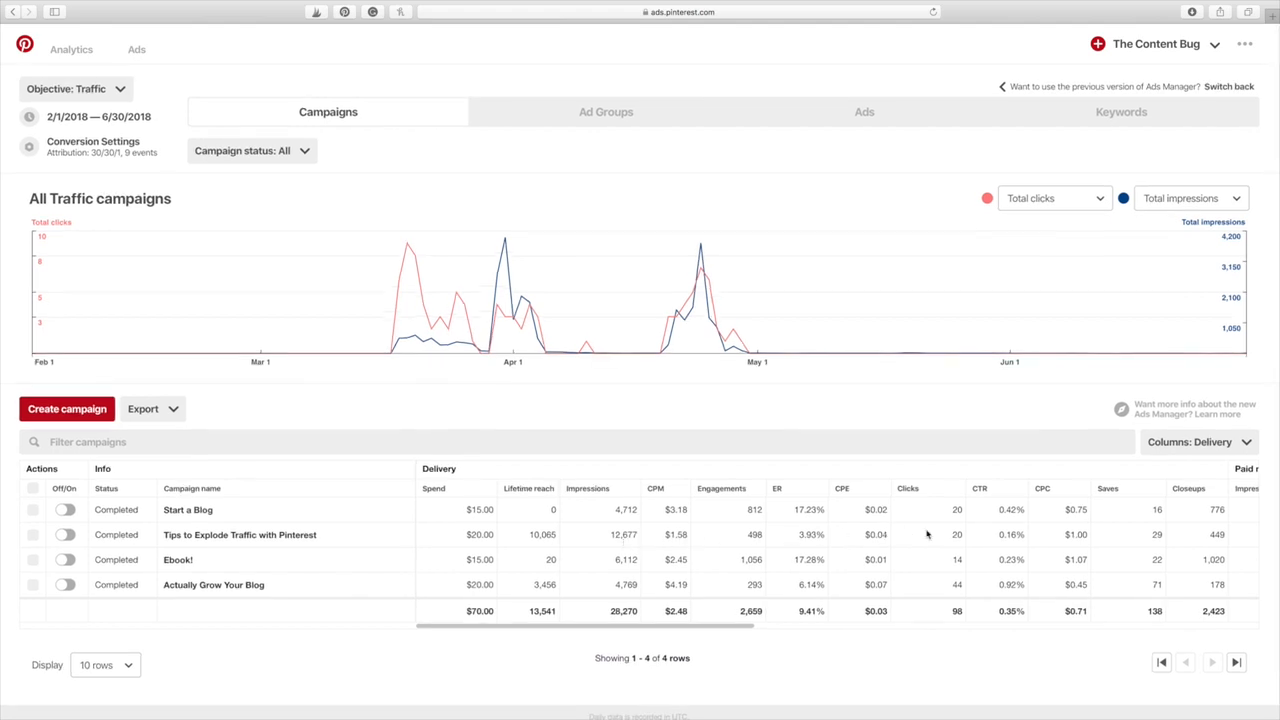
{"action": "double_click", "coordinate": [956, 534]}
{"action": "scroll", "coordinate": [963, 538], "scroll_direction": "down", "scroll_amount": 1}
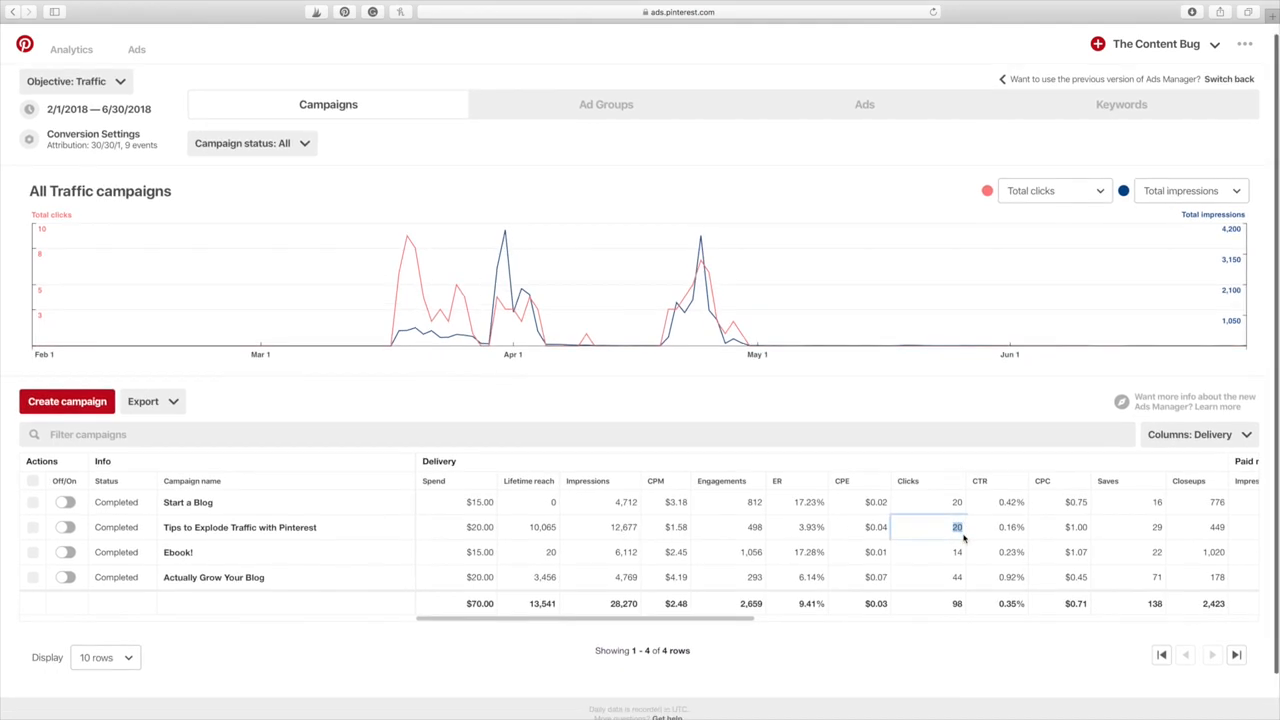
{"action": "scroll", "coordinate": [963, 538], "scroll_direction": "right", "scroll_amount": 4}
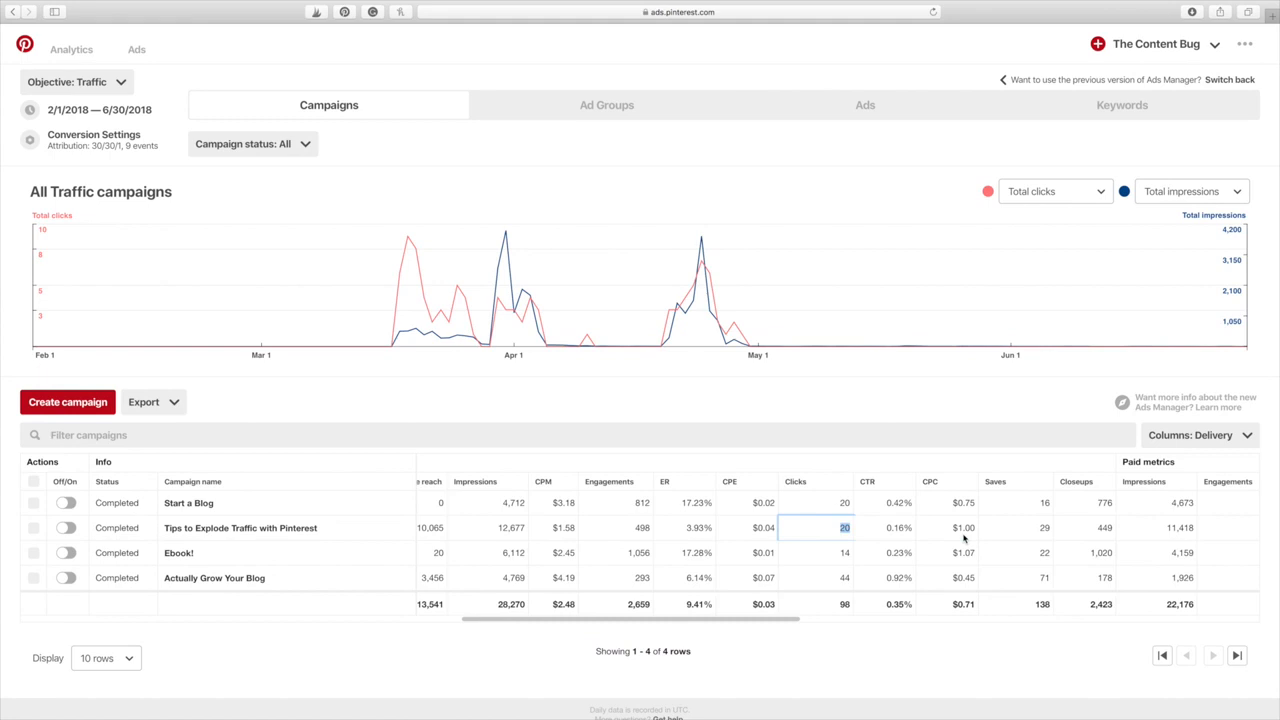
{"action": "scroll", "coordinate": [963, 538], "scroll_direction": "right", "scroll_amount": 3}
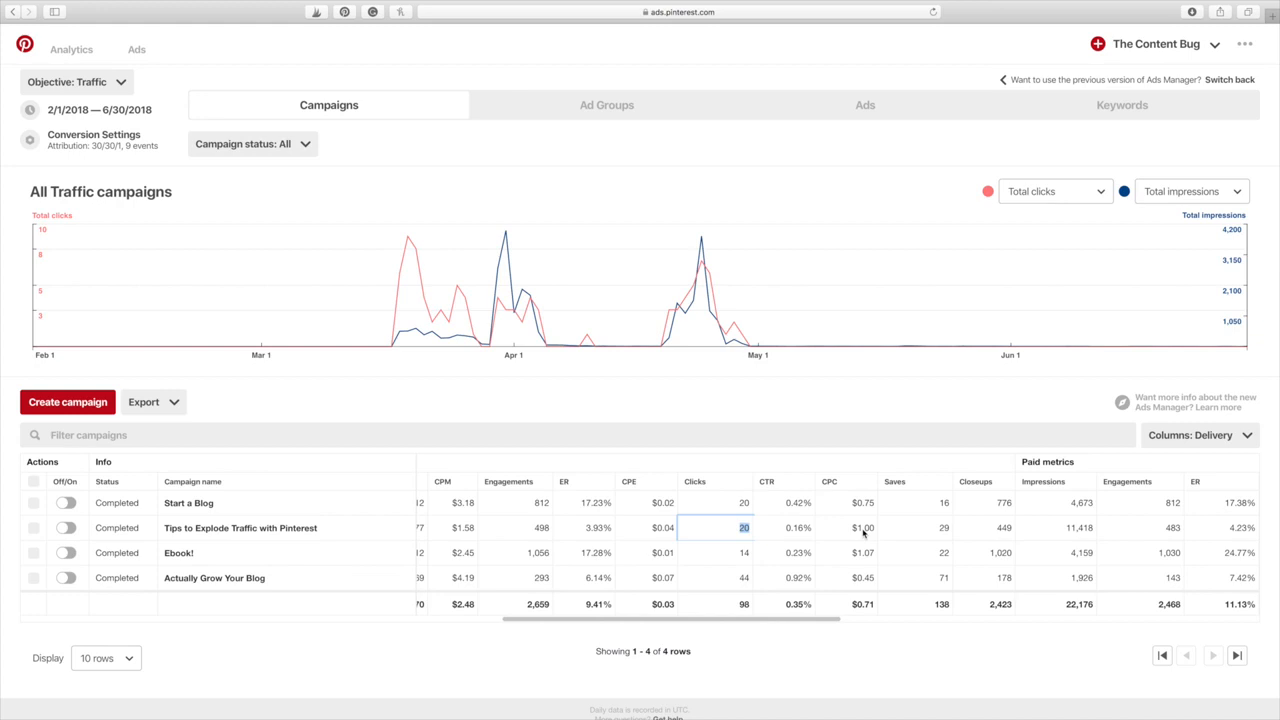
{"action": "scroll", "coordinate": [863, 533], "scroll_direction": "right", "scroll_amount": 2}
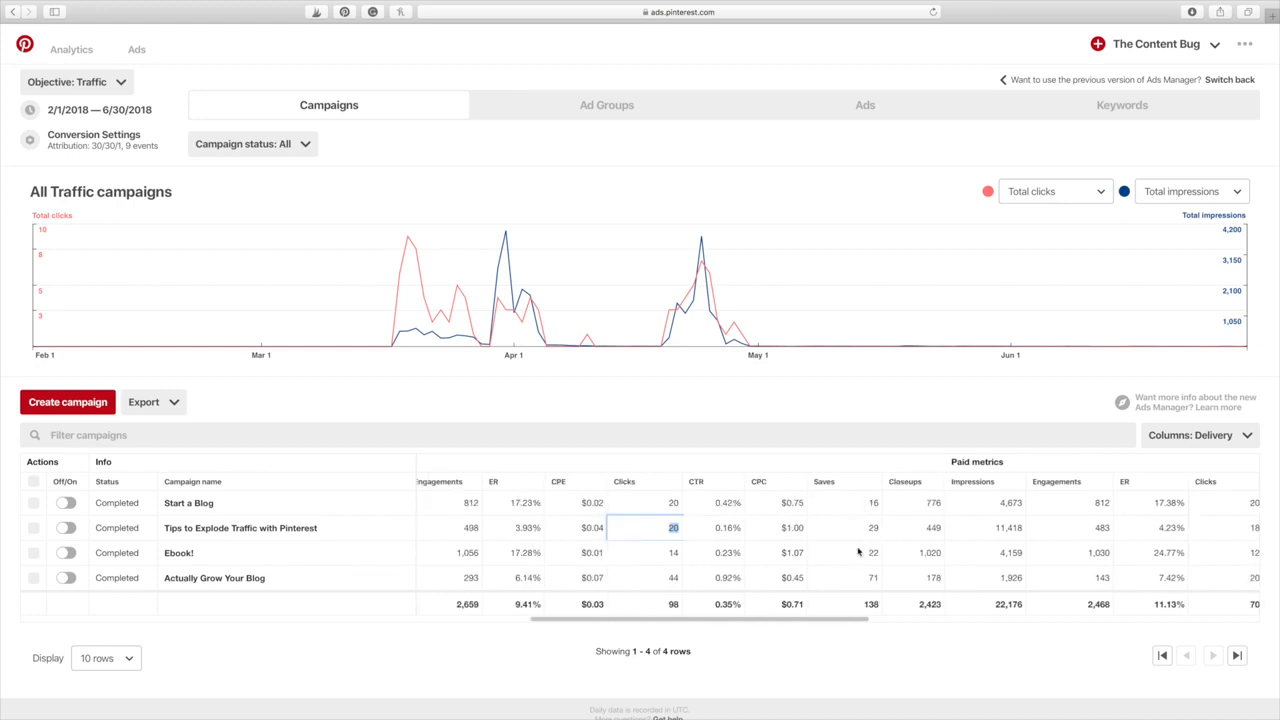
{"action": "scroll", "coordinate": [717, 580], "scroll_direction": "left", "scroll_amount": 5}
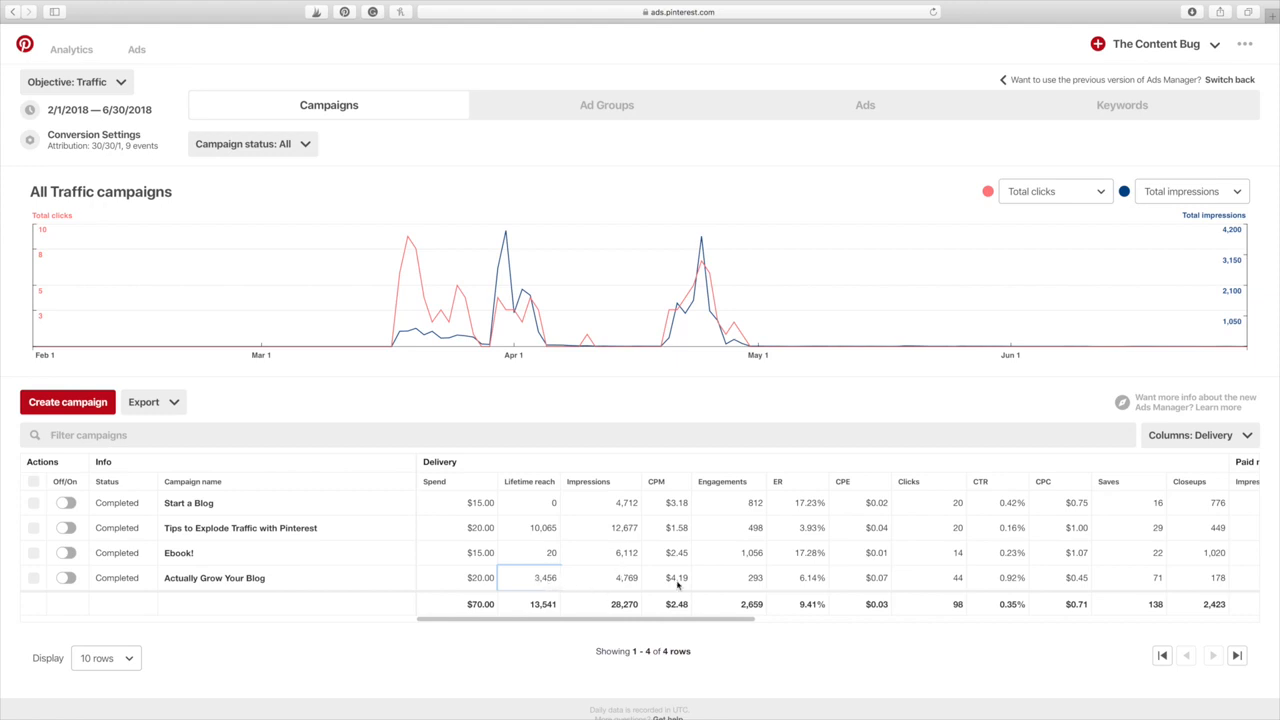
{"action": "scroll", "coordinate": [677, 585], "scroll_direction": "right", "scroll_amount": 5}
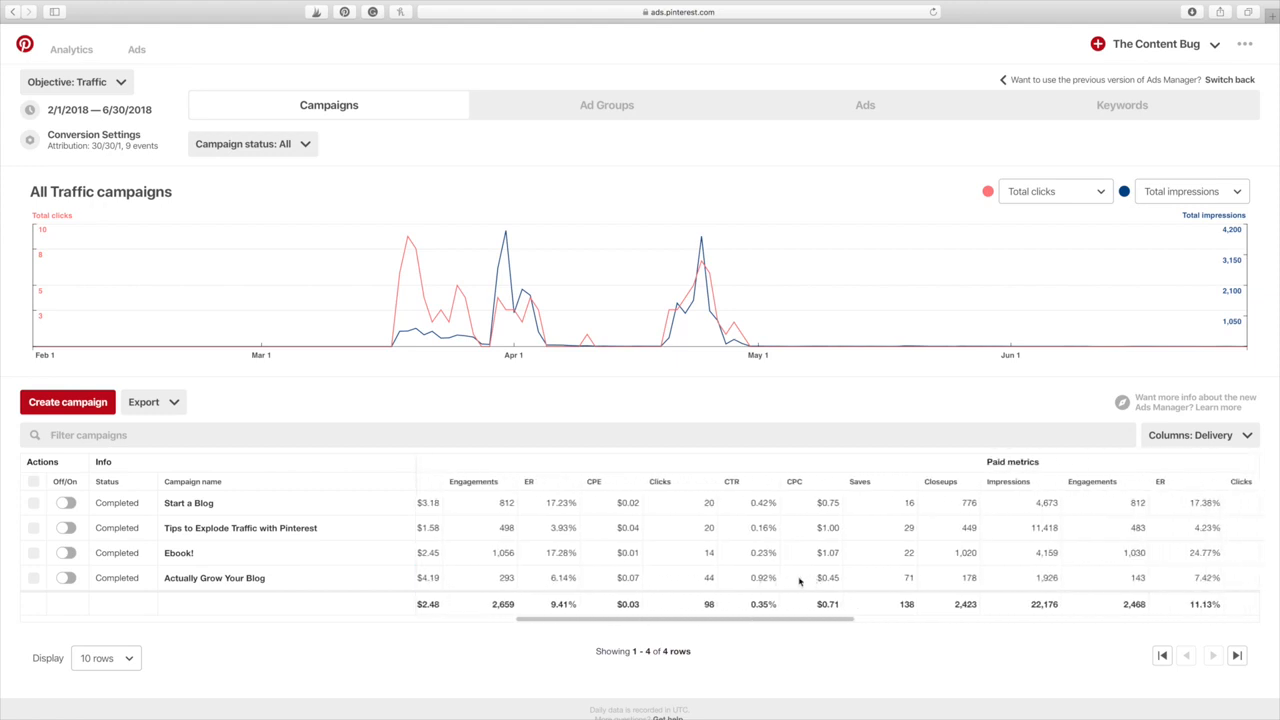
{"action": "double_click", "coordinate": [707, 577]}
{"action": "scroll", "coordinate": [899, 577], "scroll_direction": "left", "scroll_amount": 3}
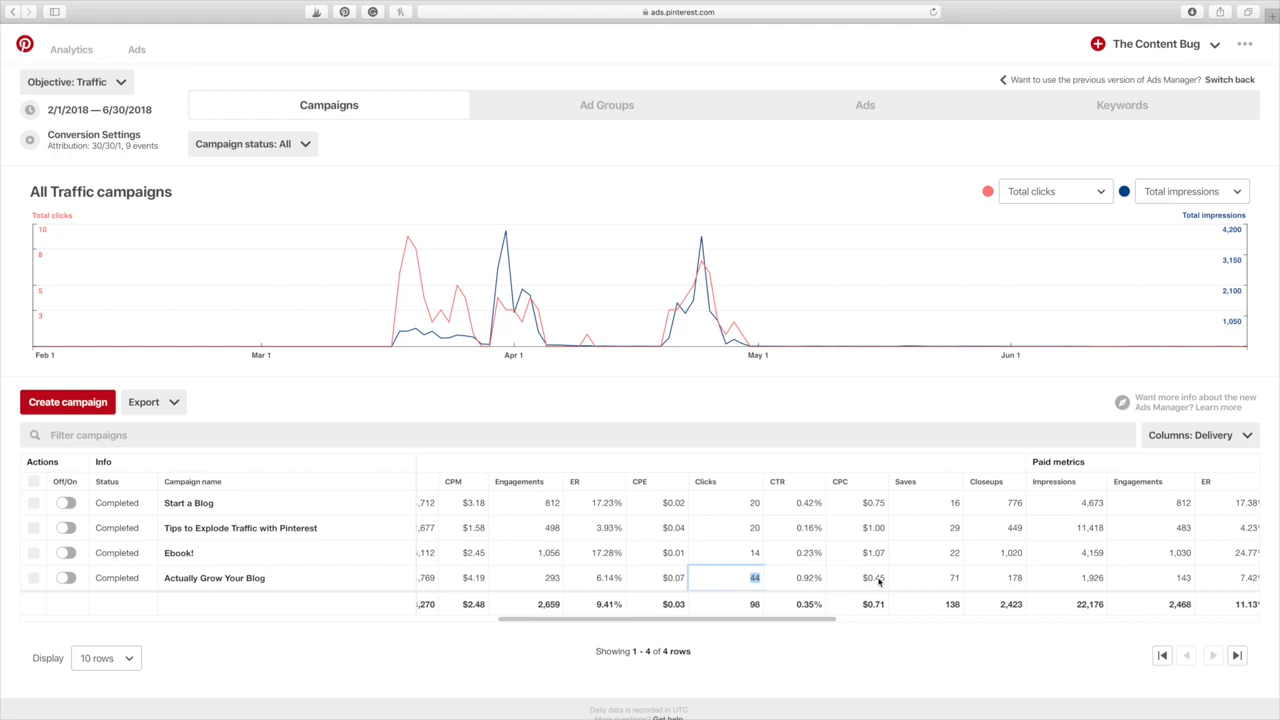
{"action": "scroll", "coordinate": [878, 580], "scroll_direction": "left", "scroll_amount": 10}
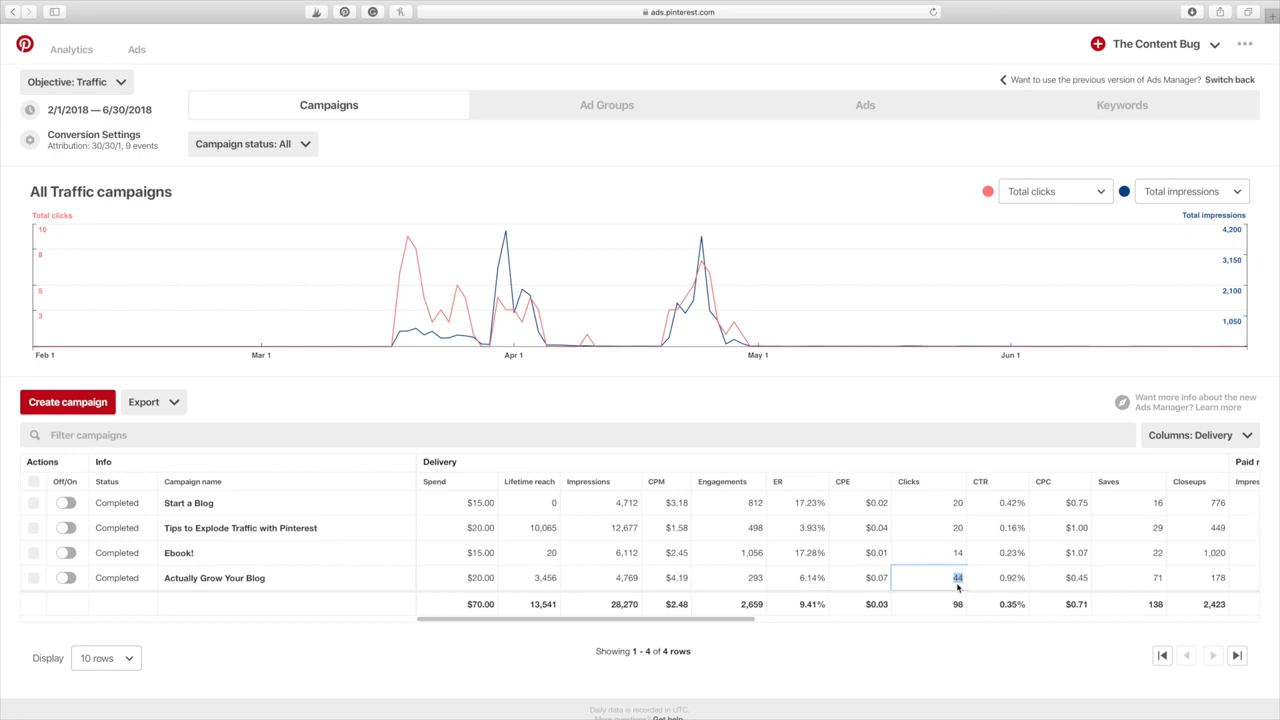
Start creating an ad with a new campaign named Sample.
{"action": "left_click", "coordinate": [136, 49]}
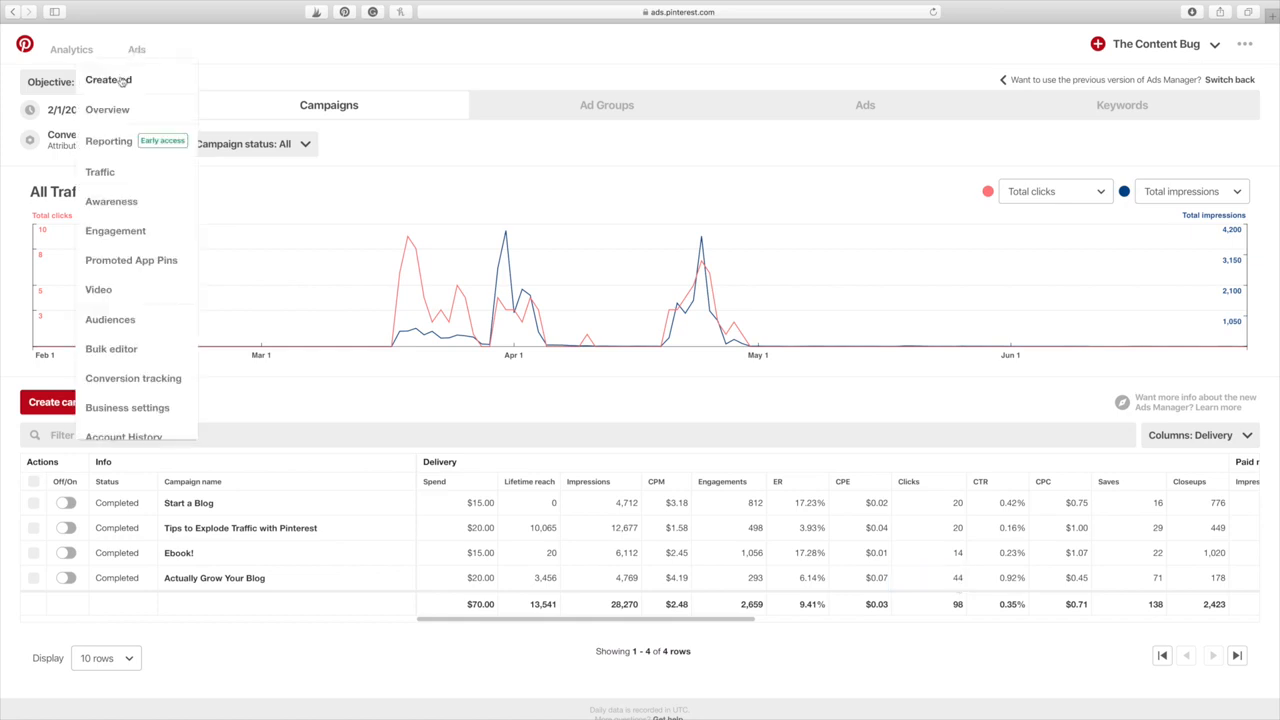
{"action": "left_click", "coordinate": [121, 80]}
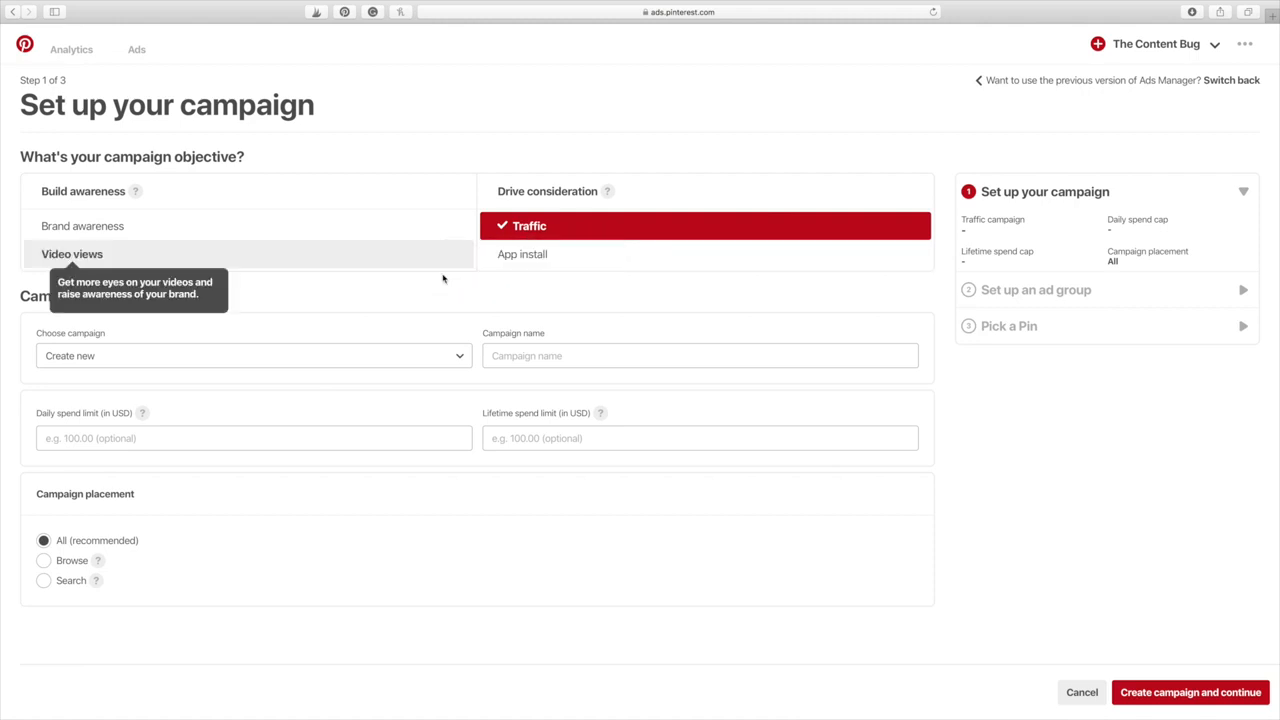
{"action": "left_click", "coordinate": [120, 358]}
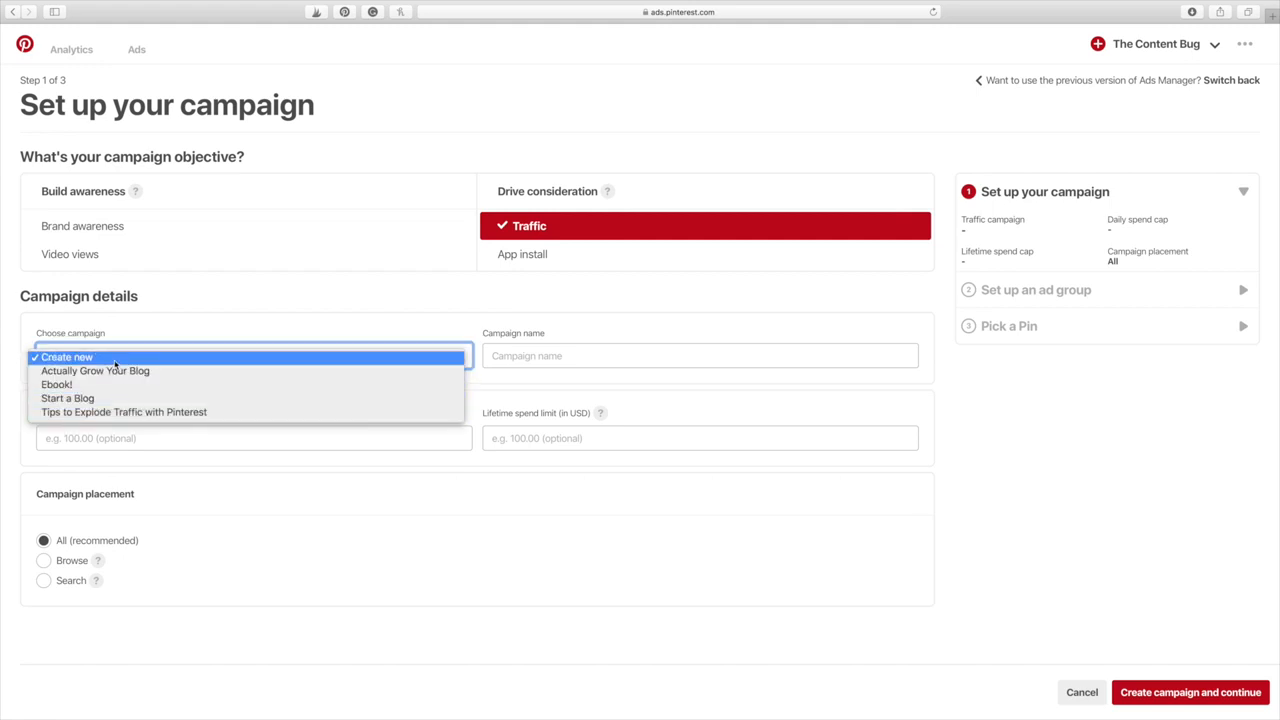
{"action": "left_click", "coordinate": [115, 360]}
{"action": "key", "text": "Tab"}
{"action": "type", "text": "Sample"}
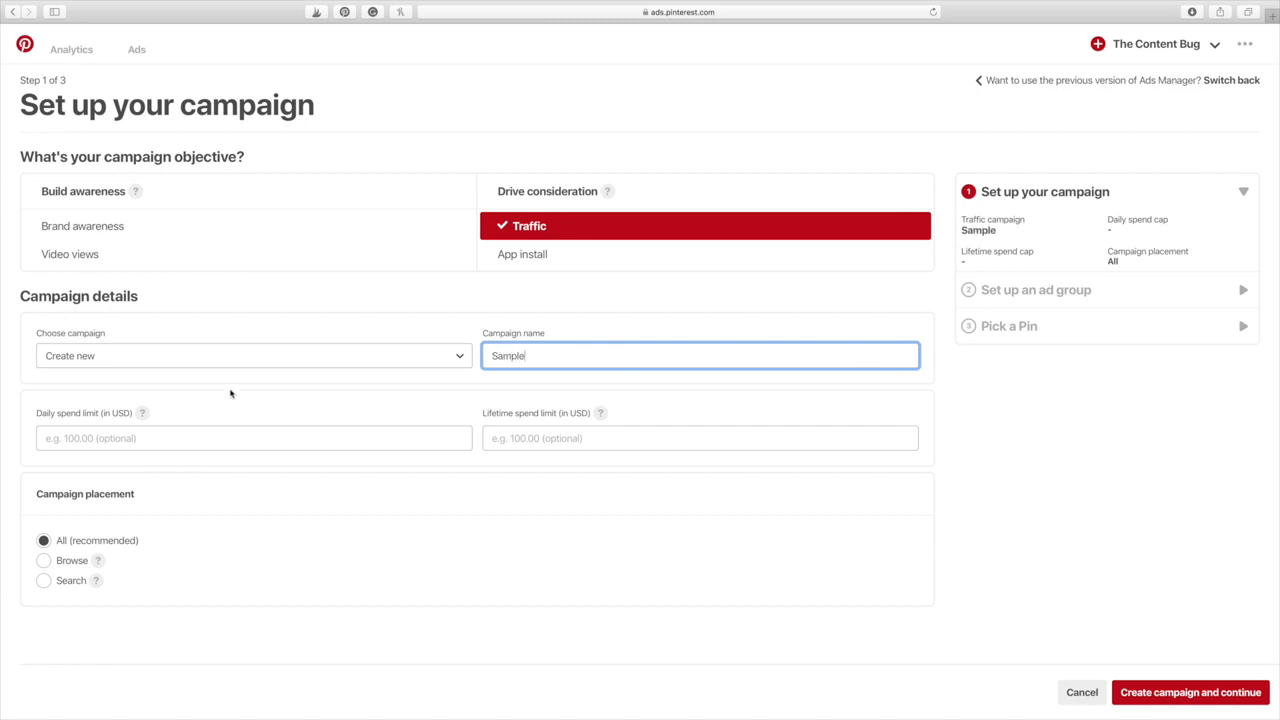
{"action": "left_click", "coordinate": [223, 357]}
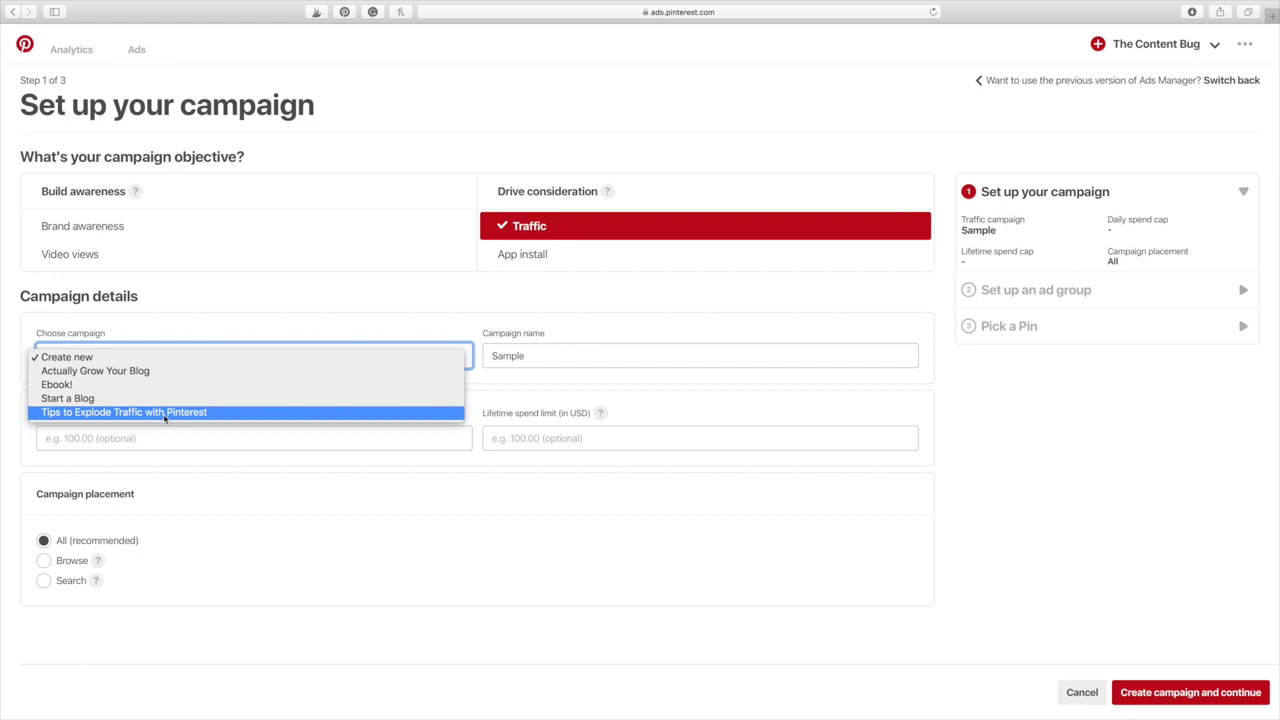
{"action": "left_click", "coordinate": [574, 355]}
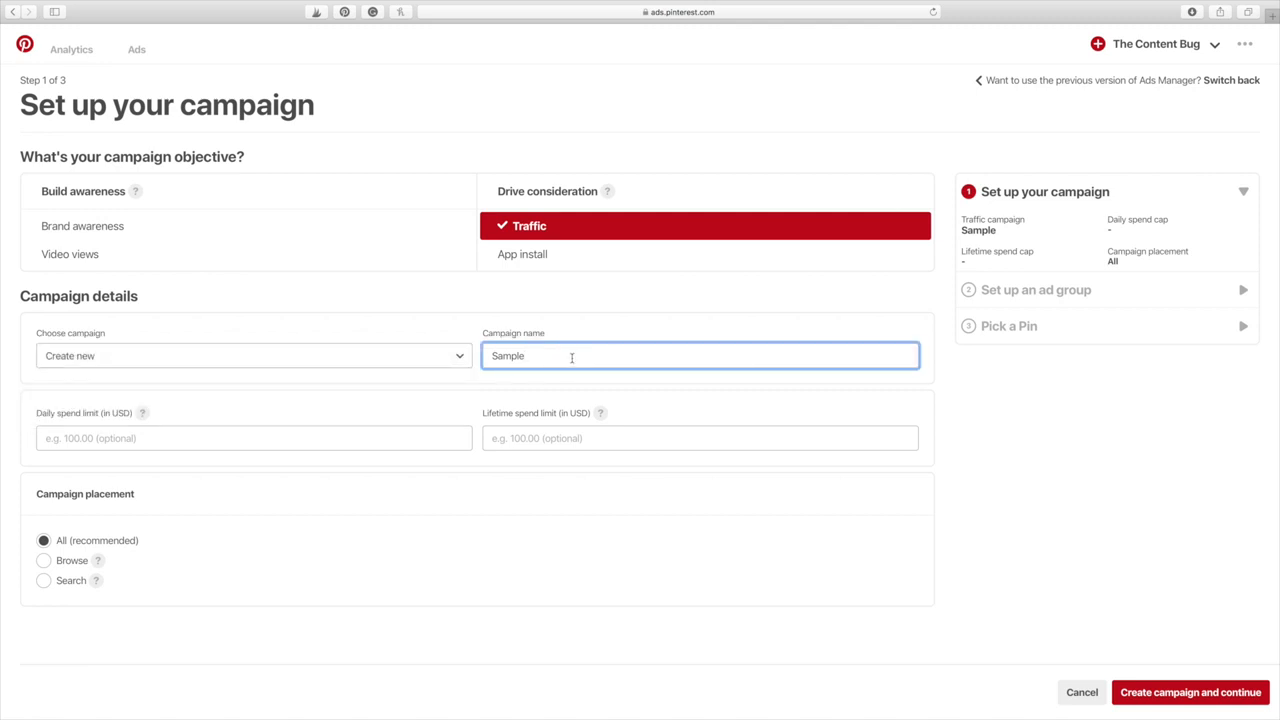
Set the campaign's lifetime spend limit to 20.00 USD, then create the campaign and continue to the ad group details.
{"action": "left_click", "coordinate": [454, 437]}
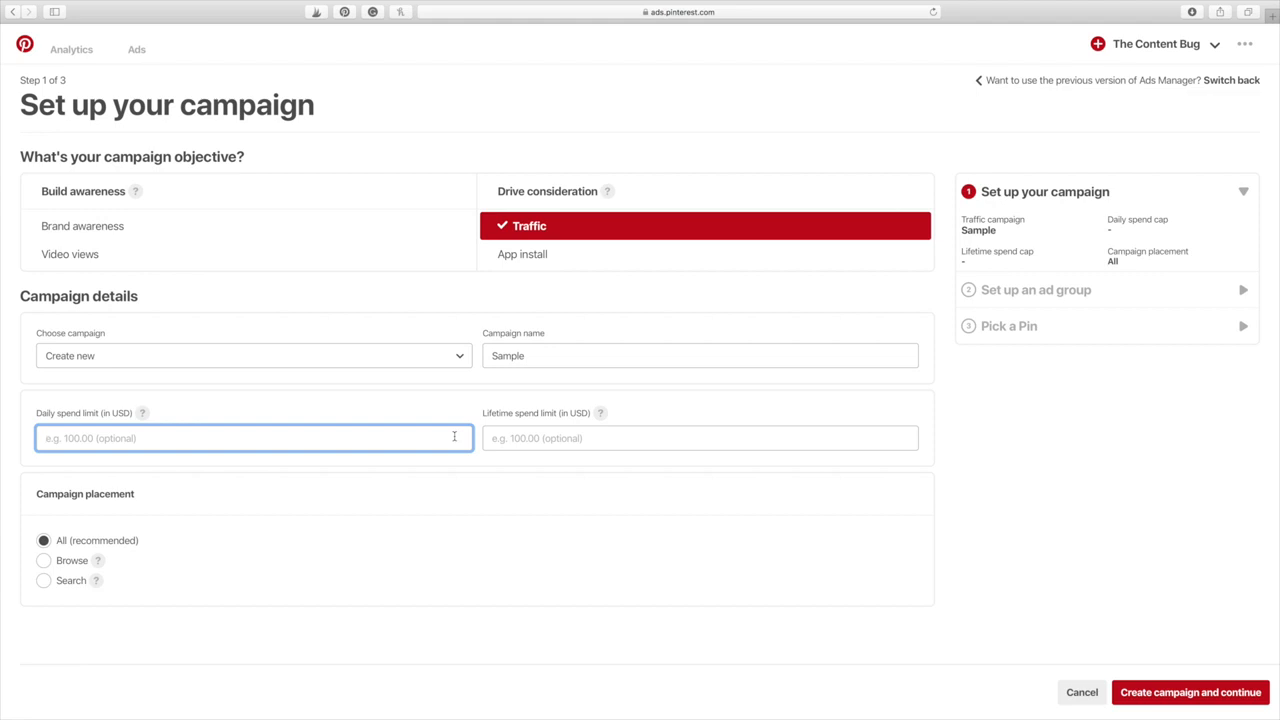
{"action": "left_click", "coordinate": [493, 438]}
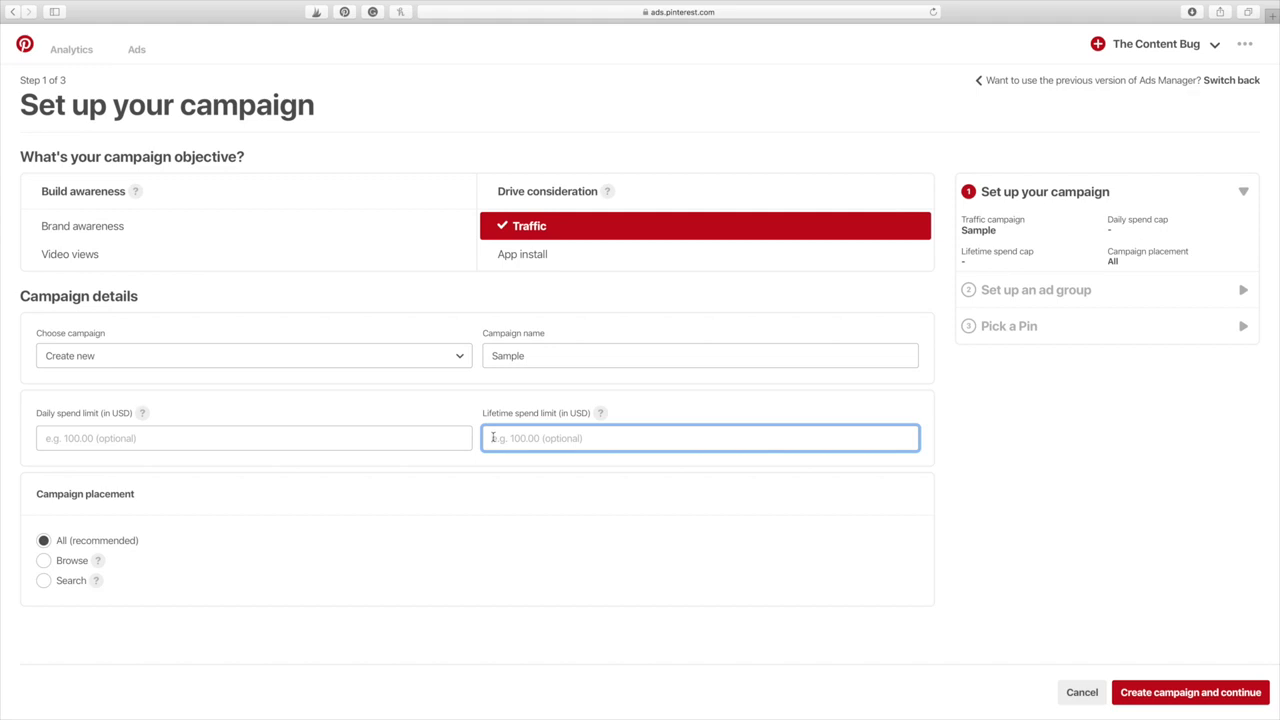
{"action": "type", "text": "20.00"}
{"action": "left_click", "coordinate": [538, 485]}
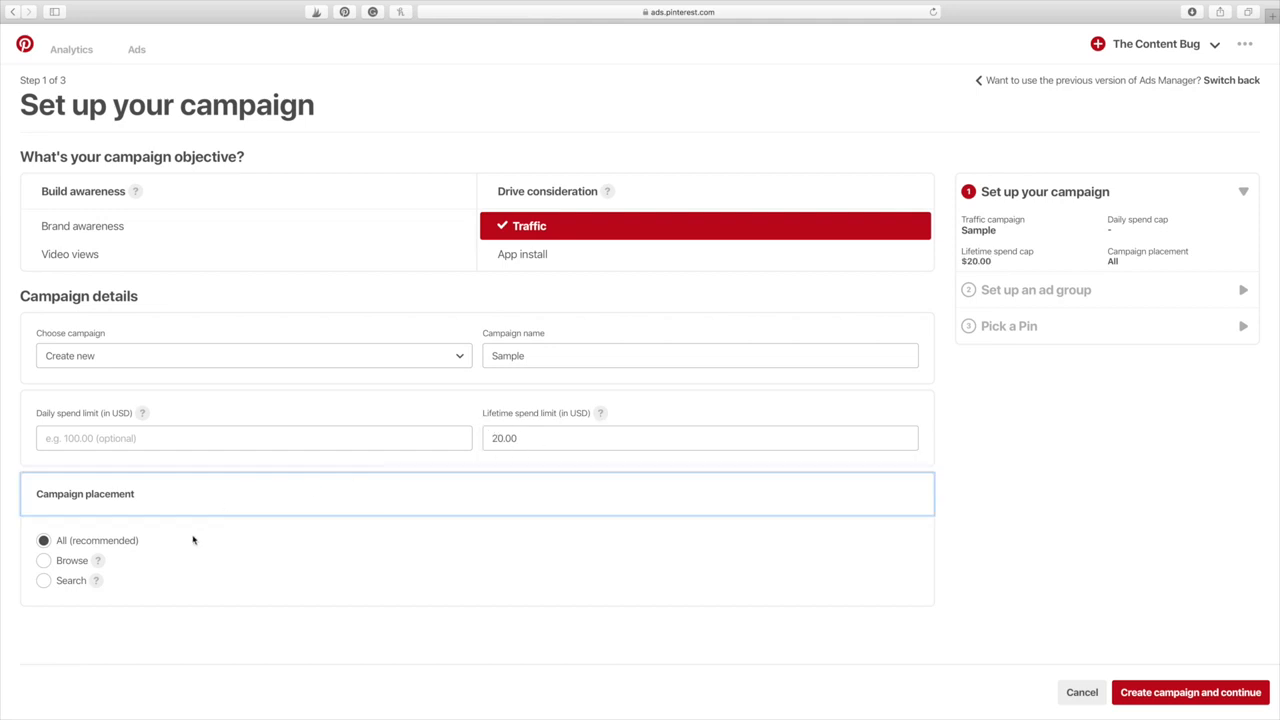
{"action": "scroll", "coordinate": [190, 537], "scroll_direction": "down", "scroll_amount": 1}
{"action": "left_click", "coordinate": [1200, 692]}
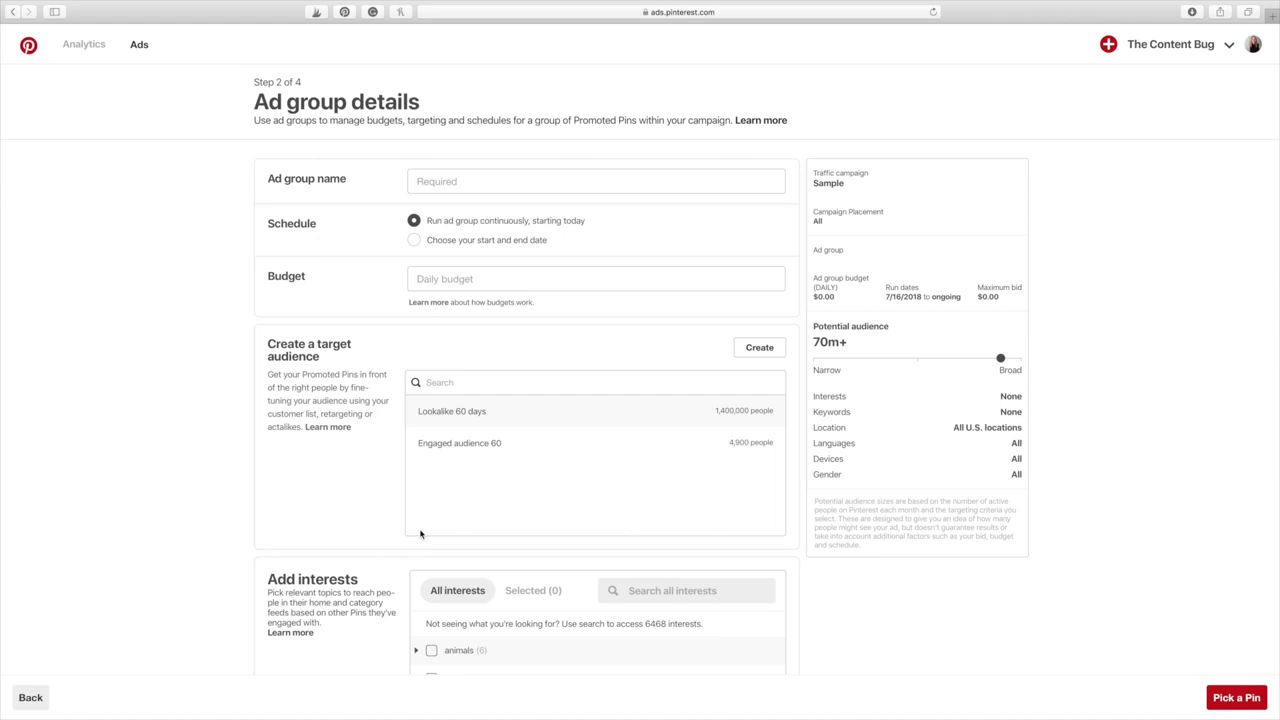
Name the ad group Sample 1 and schedule it with a chosen end date of 7/20/2018.
{"action": "left_click", "coordinate": [456, 180]}
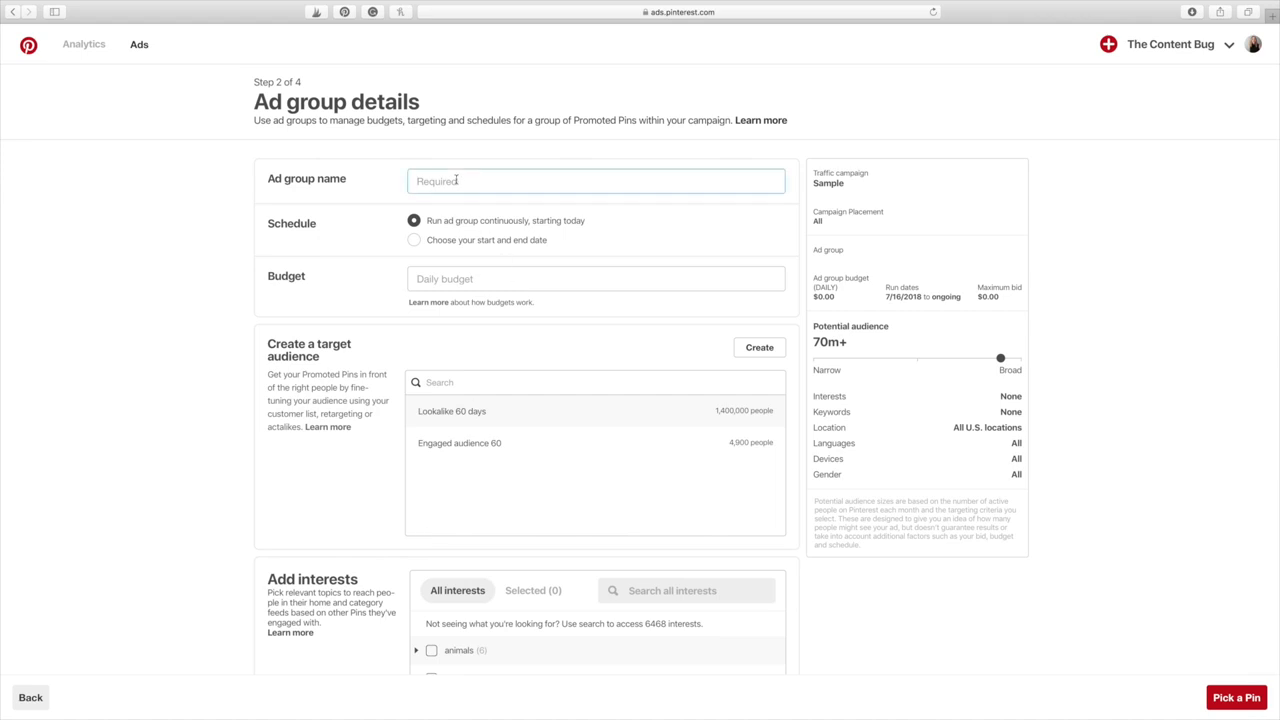
{"action": "type", "text": "Sample 1"}
{"action": "left_click", "coordinate": [414, 241]}
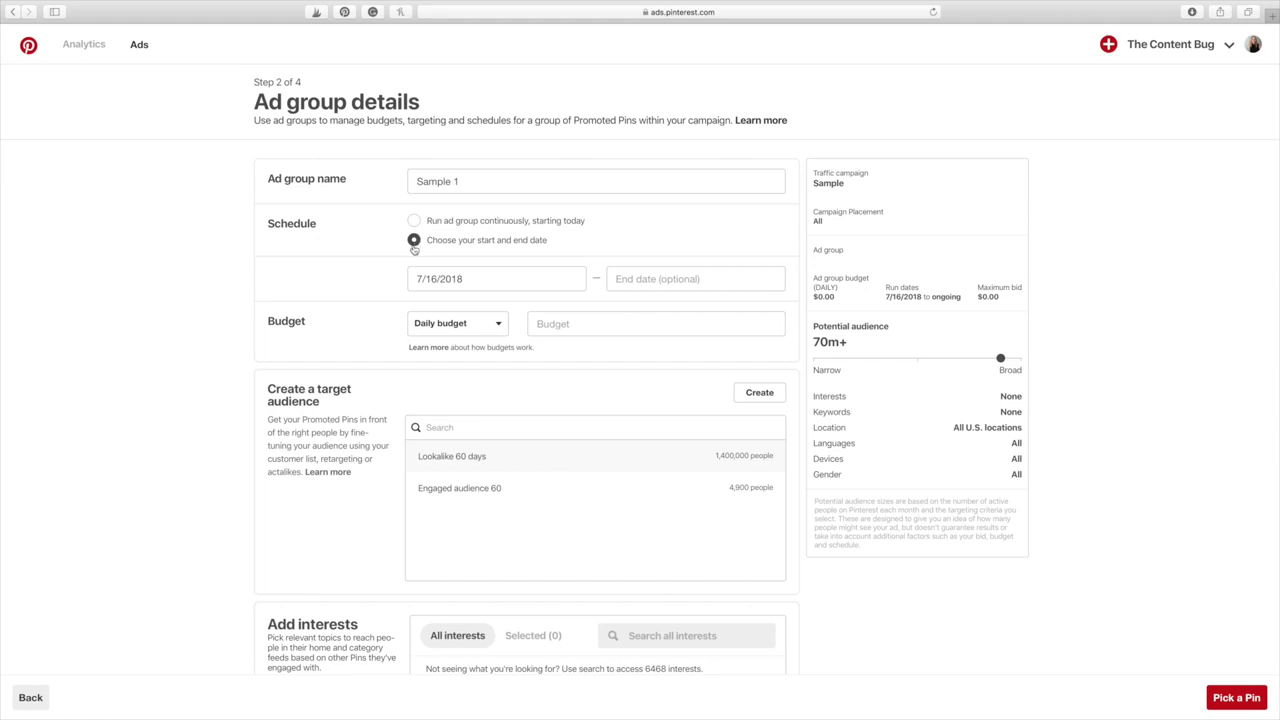
{"action": "left_click", "coordinate": [679, 276]}
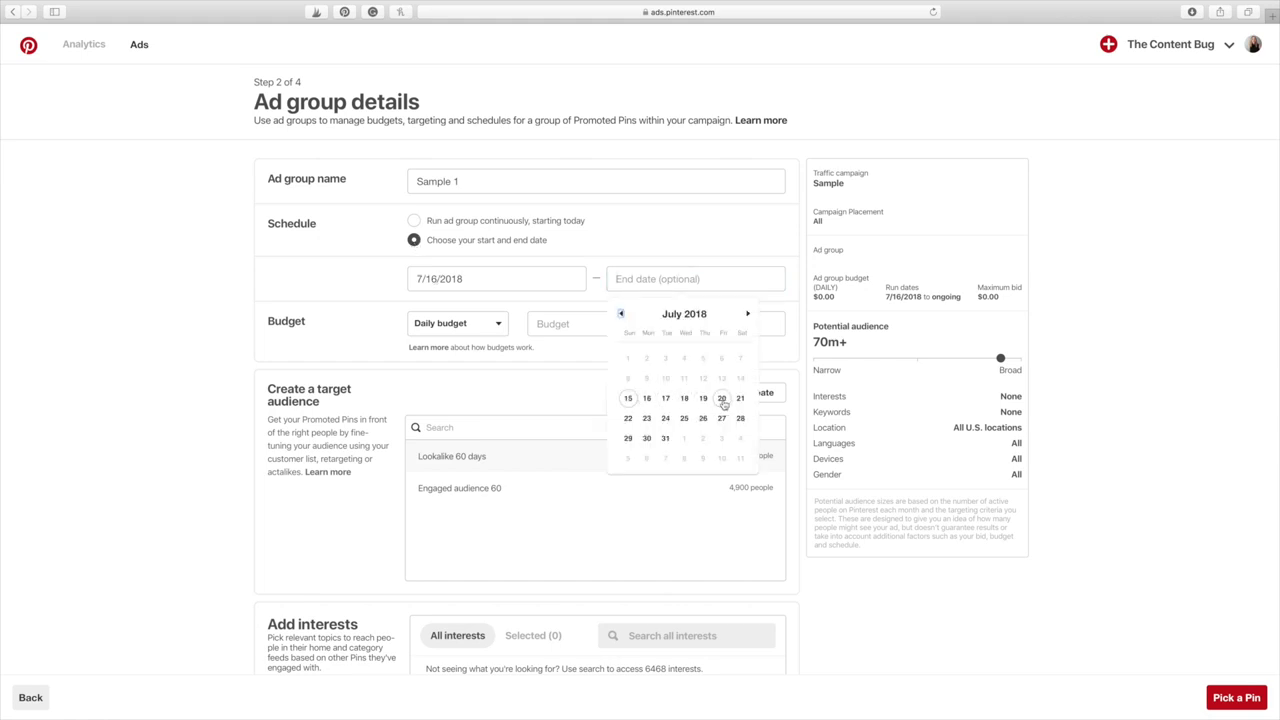
{"action": "left_click", "coordinate": [721, 399]}
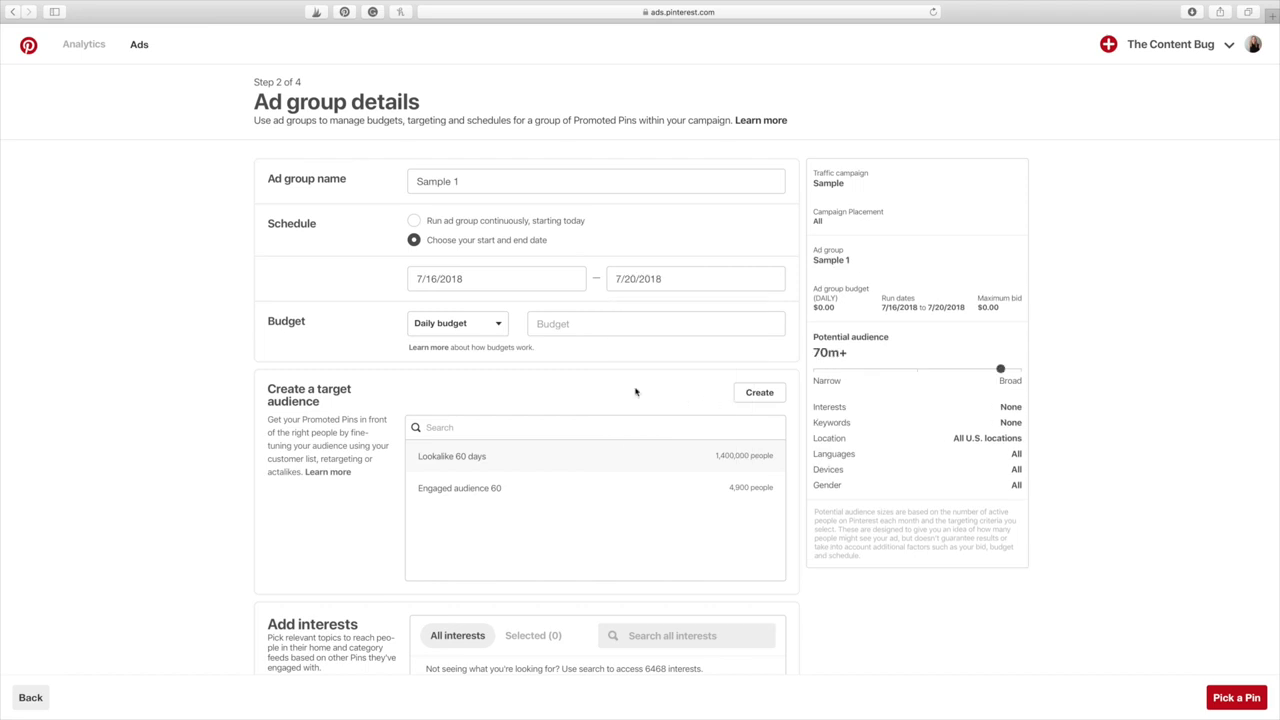
Switch the ad group's budget to a lifetime budget of 20.00.
{"action": "left_click", "coordinate": [469, 320]}
{"action": "left_click", "coordinate": [456, 375]}
{"action": "left_click", "coordinate": [577, 320]}
{"action": "type", "text": "20.00"}
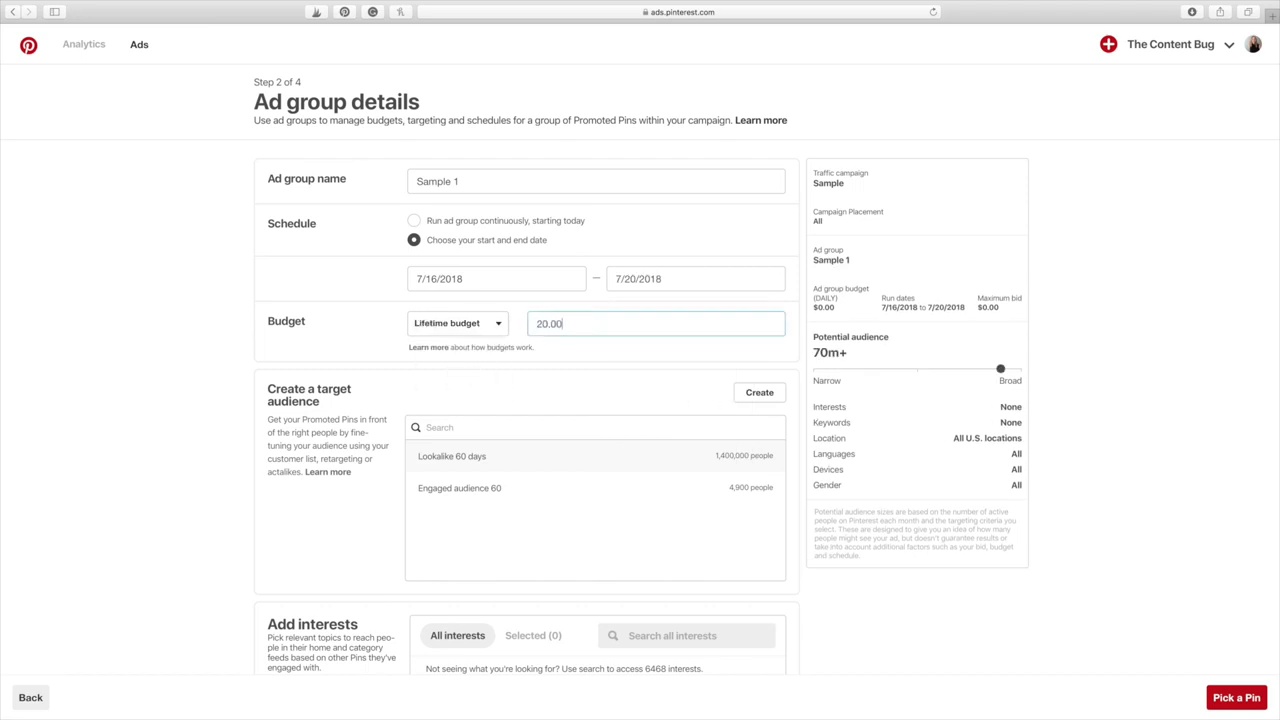
{"action": "left_click", "coordinate": [575, 356]}
{"action": "left_click", "coordinate": [629, 278]}
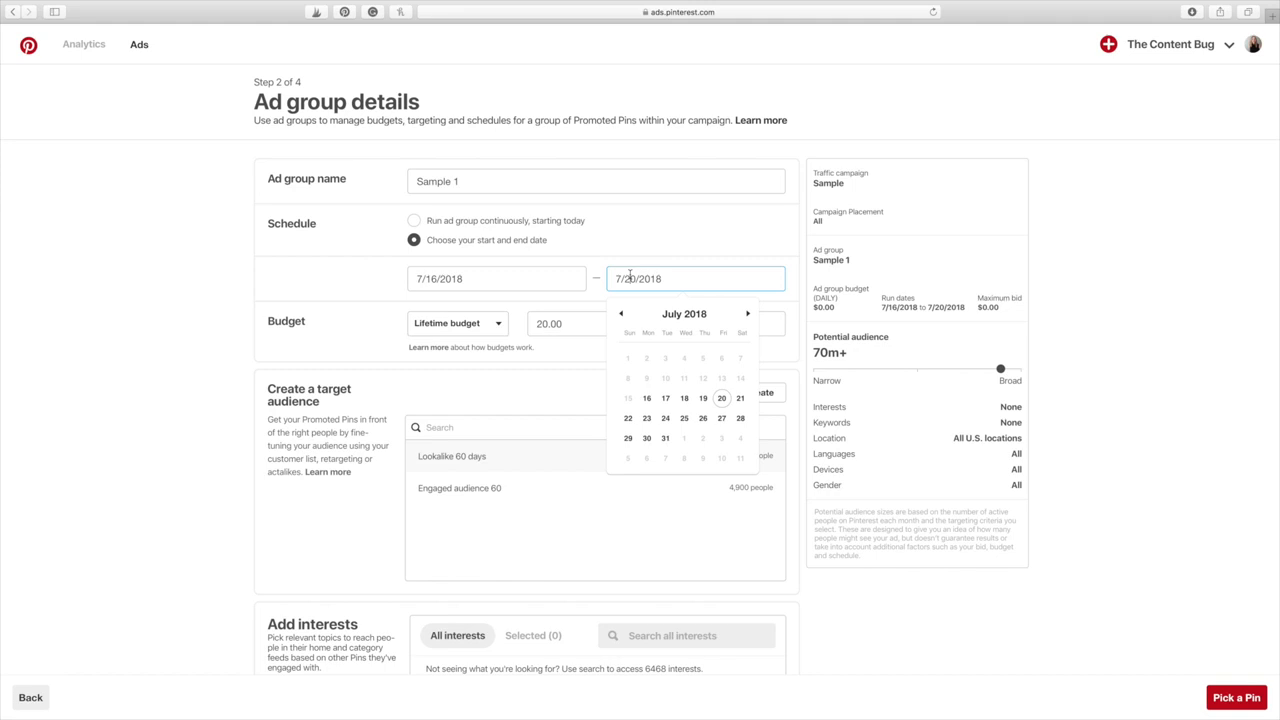
{"action": "left_click", "coordinate": [372, 342]}
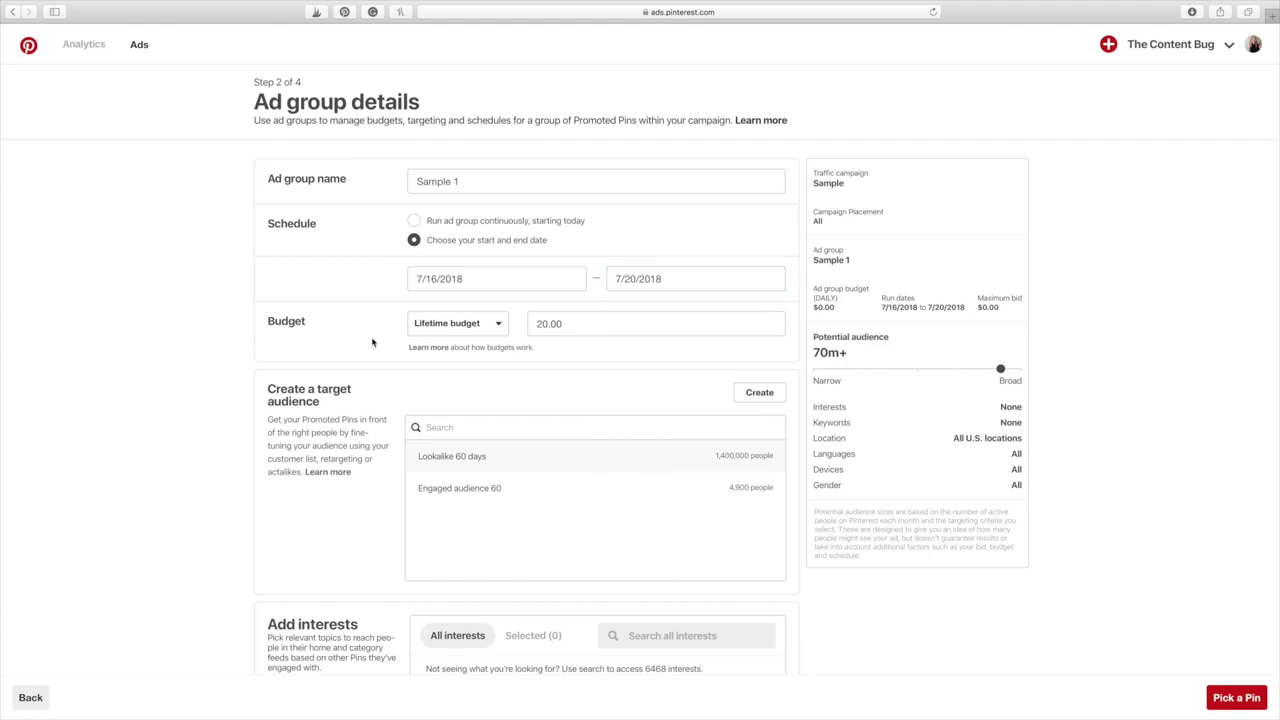
Include the existing Lookalike 60 days and Engaged audience 60 audiences in the ad group's target audience.
{"action": "scroll", "coordinate": [372, 342], "scroll_direction": "down", "scroll_amount": 3}
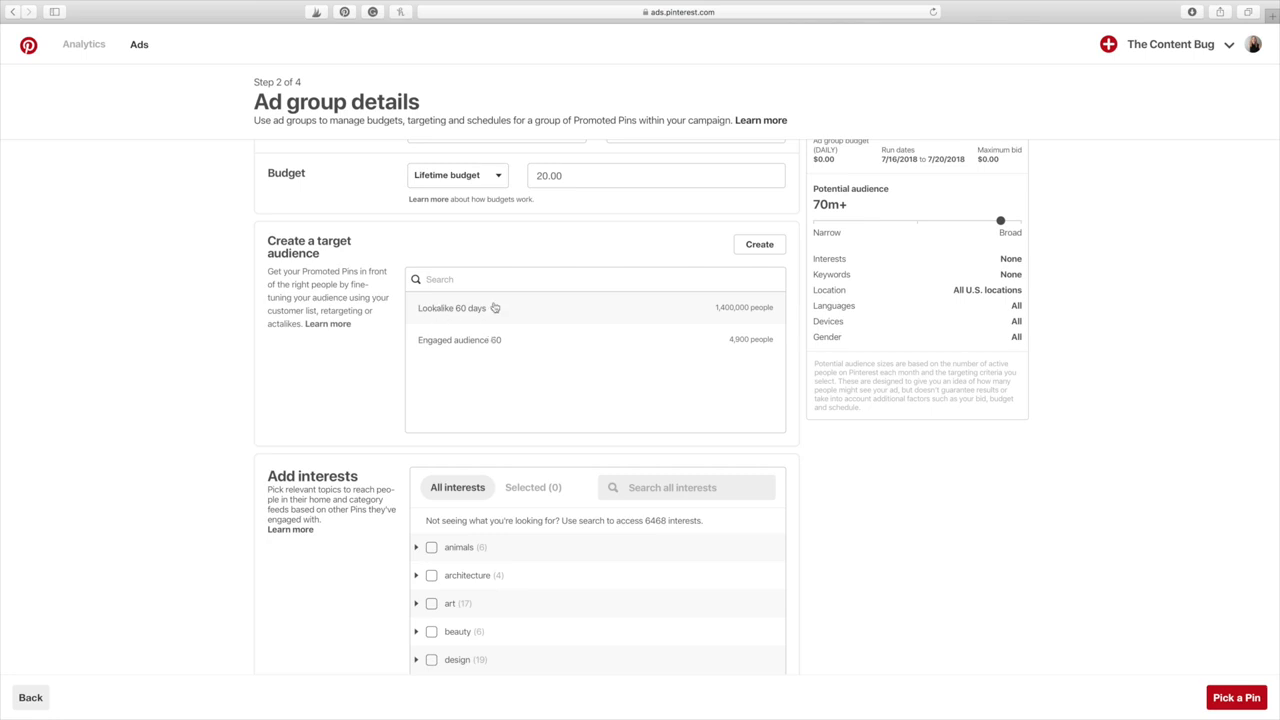
{"action": "left_click", "coordinate": [770, 252]}
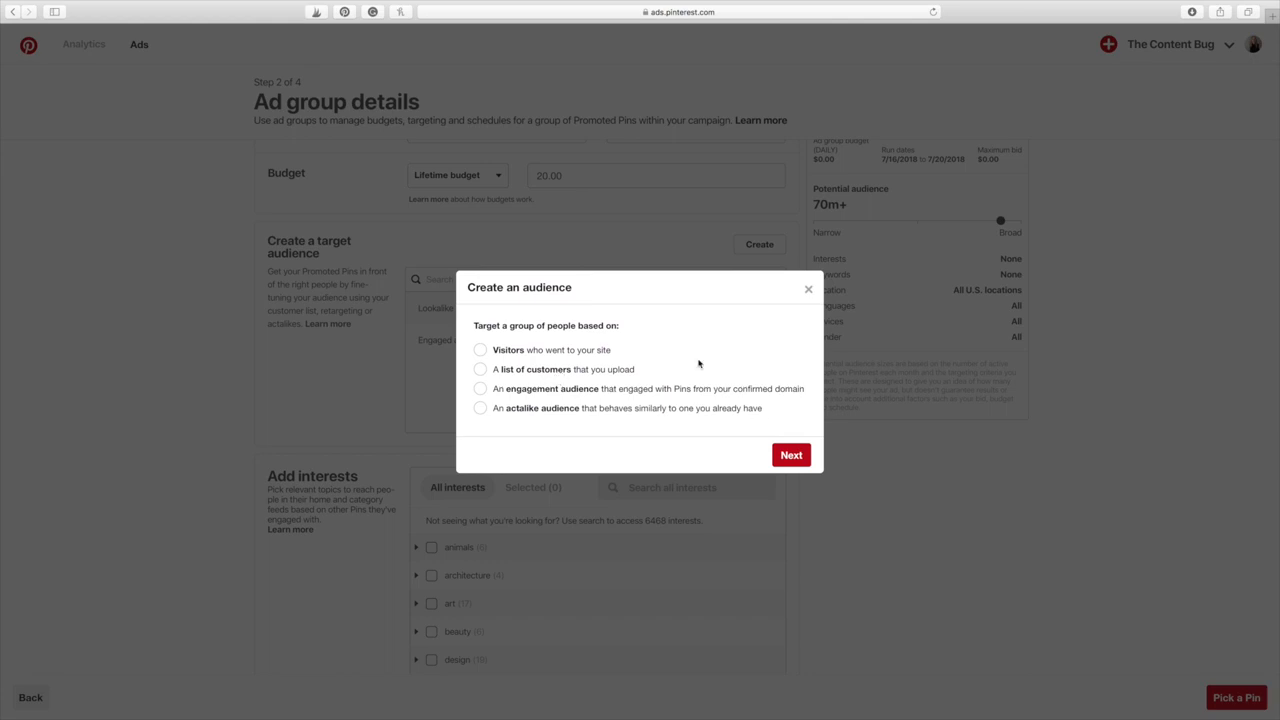
{"action": "left_click", "coordinate": [808, 290]}
{"action": "left_click", "coordinate": [480, 312]}
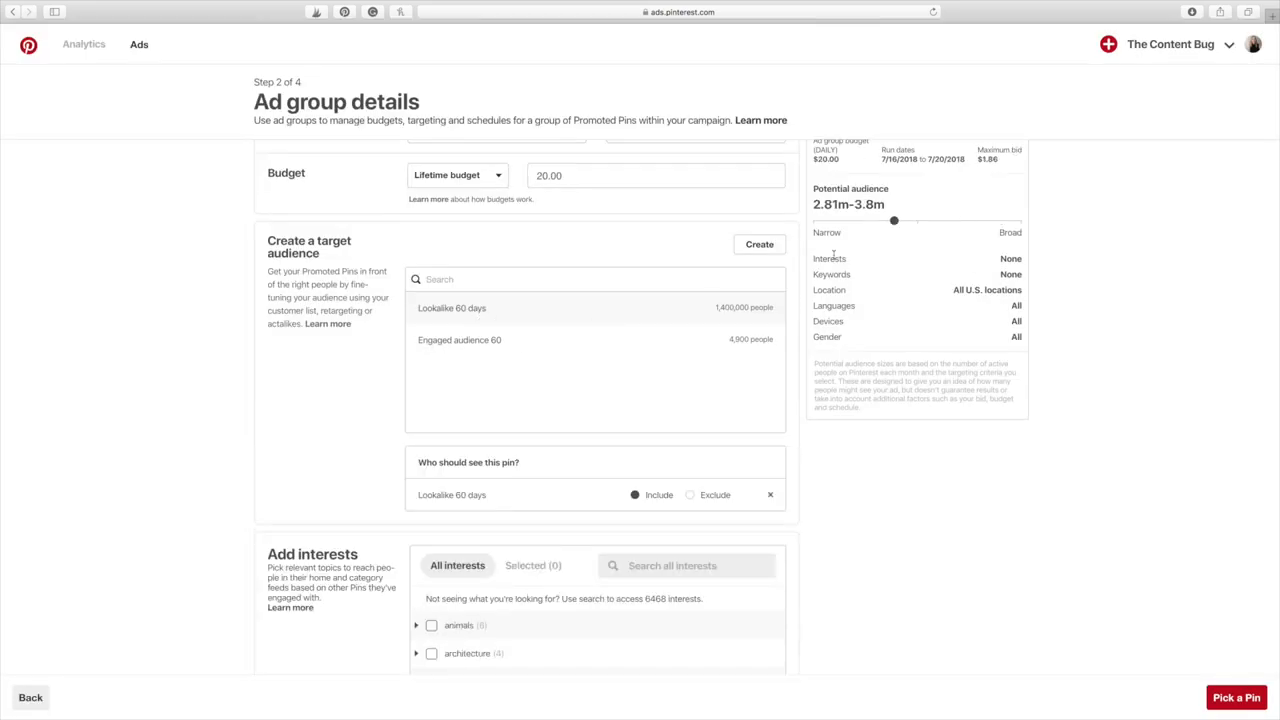
{"action": "scroll", "coordinate": [889, 374], "scroll_direction": "up", "scroll_amount": 1}
{"action": "scroll", "coordinate": [889, 374], "scroll_direction": "up", "scroll_amount": 1}
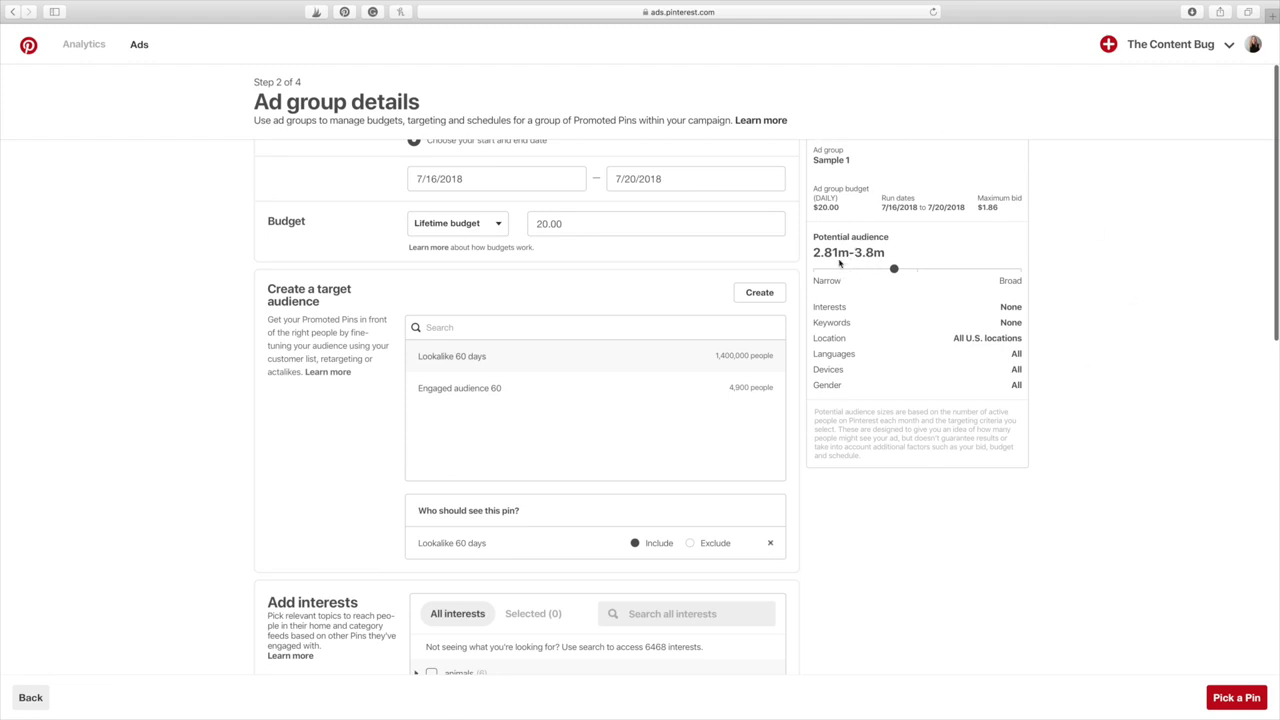
{"action": "left_click", "coordinate": [466, 392]}
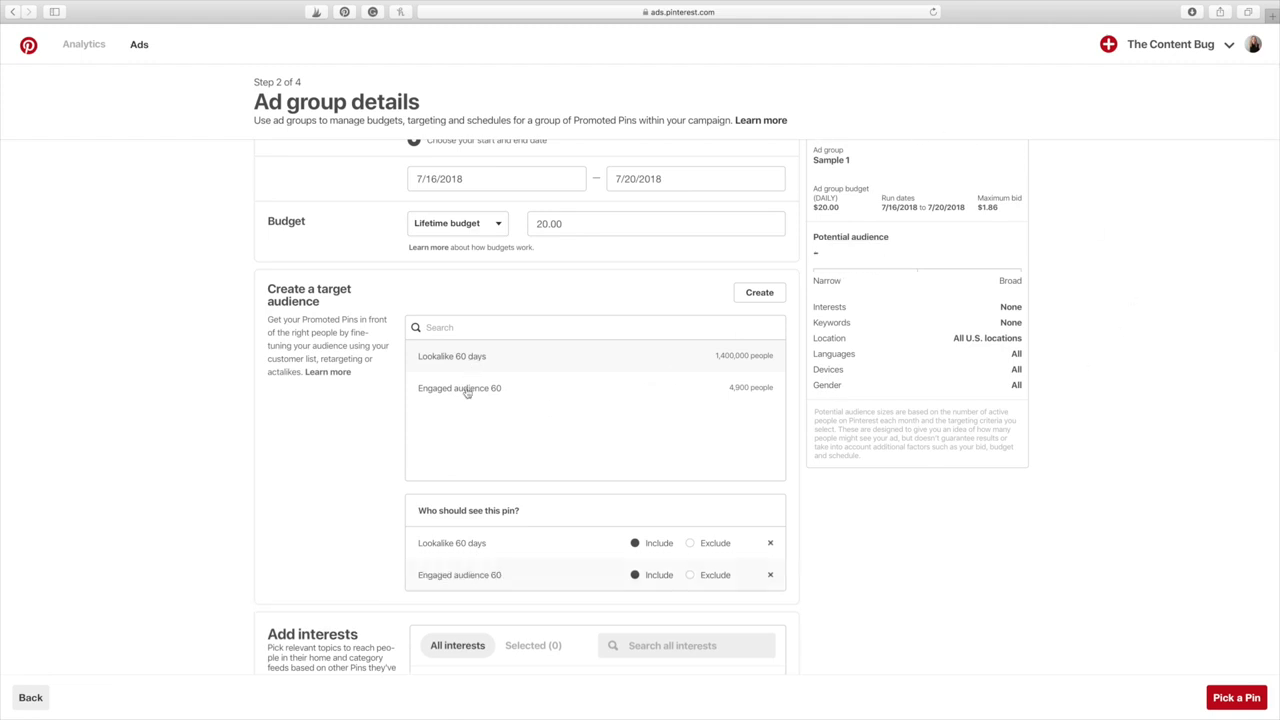
Remove Engaged audience 60 from the ad group's target audience, keeping only Lookalike 60 days included.
{"action": "left_click", "coordinate": [770, 545]}
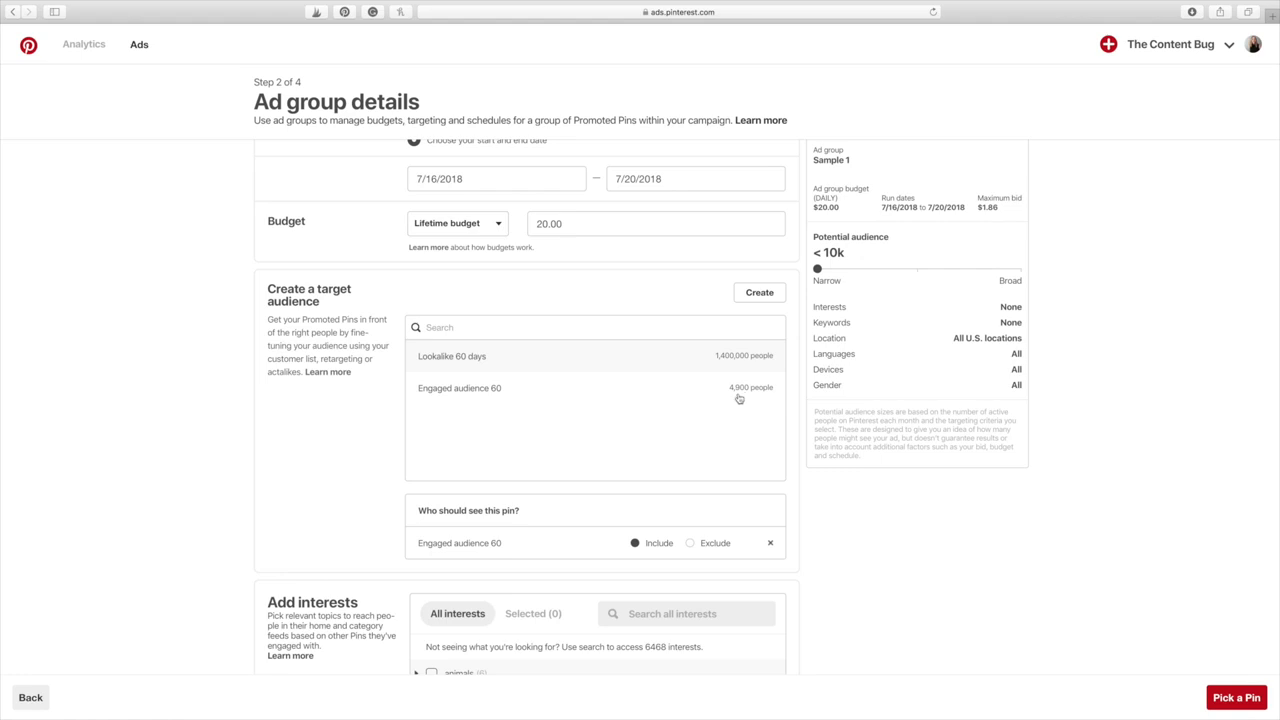
{"action": "left_click", "coordinate": [484, 367]}
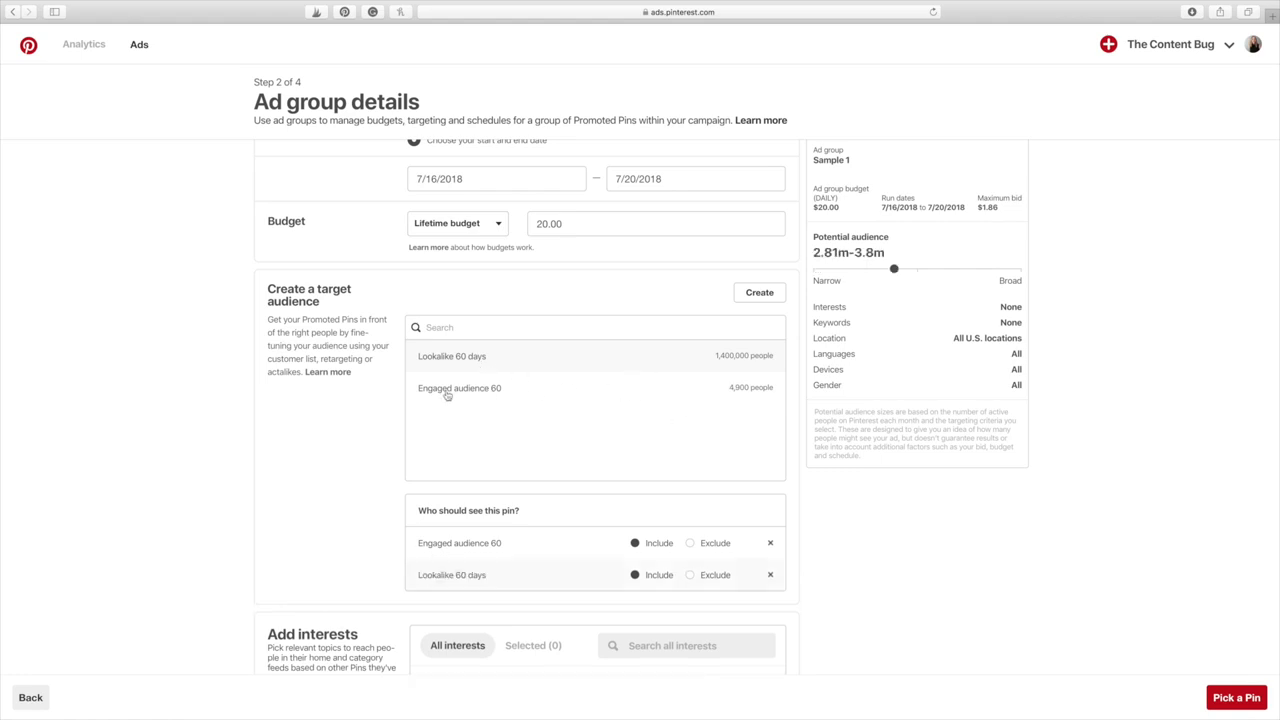
{"action": "left_click", "coordinate": [770, 543]}
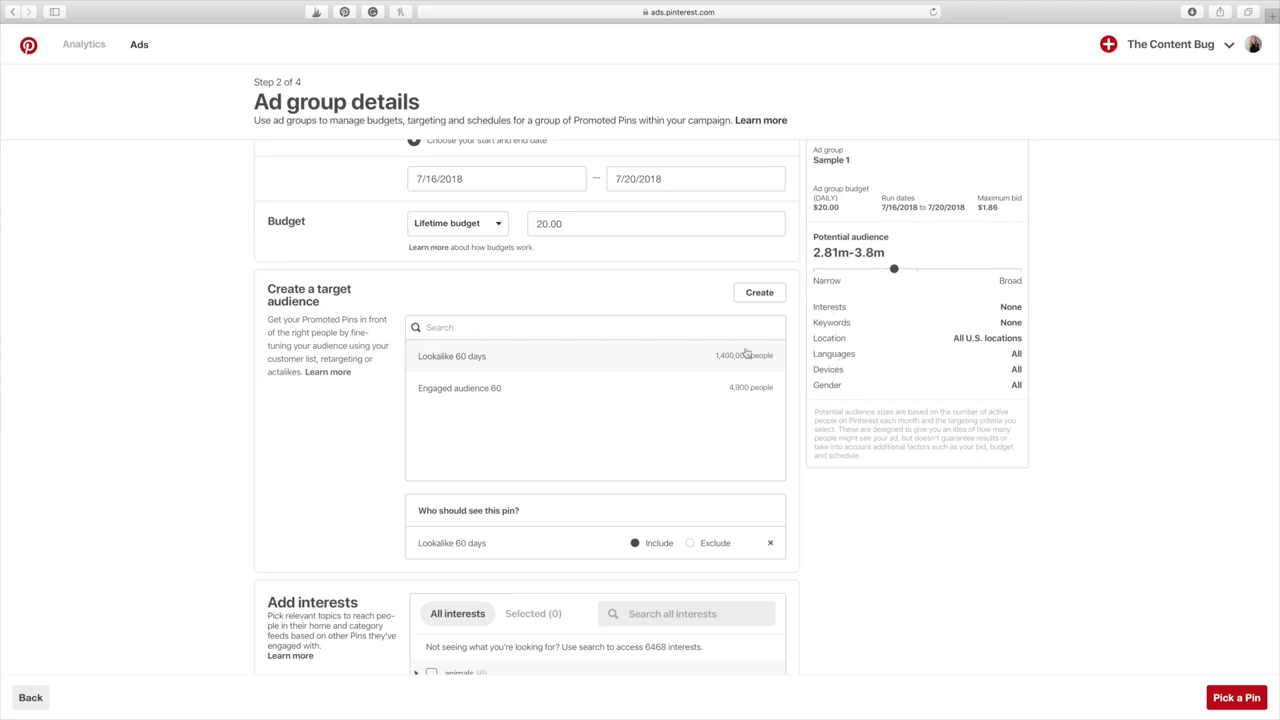
Search the interests for "blog" and add the blog designs interest under web and app design.
{"action": "scroll", "coordinate": [715, 389], "scroll_direction": "down", "scroll_amount": 1}
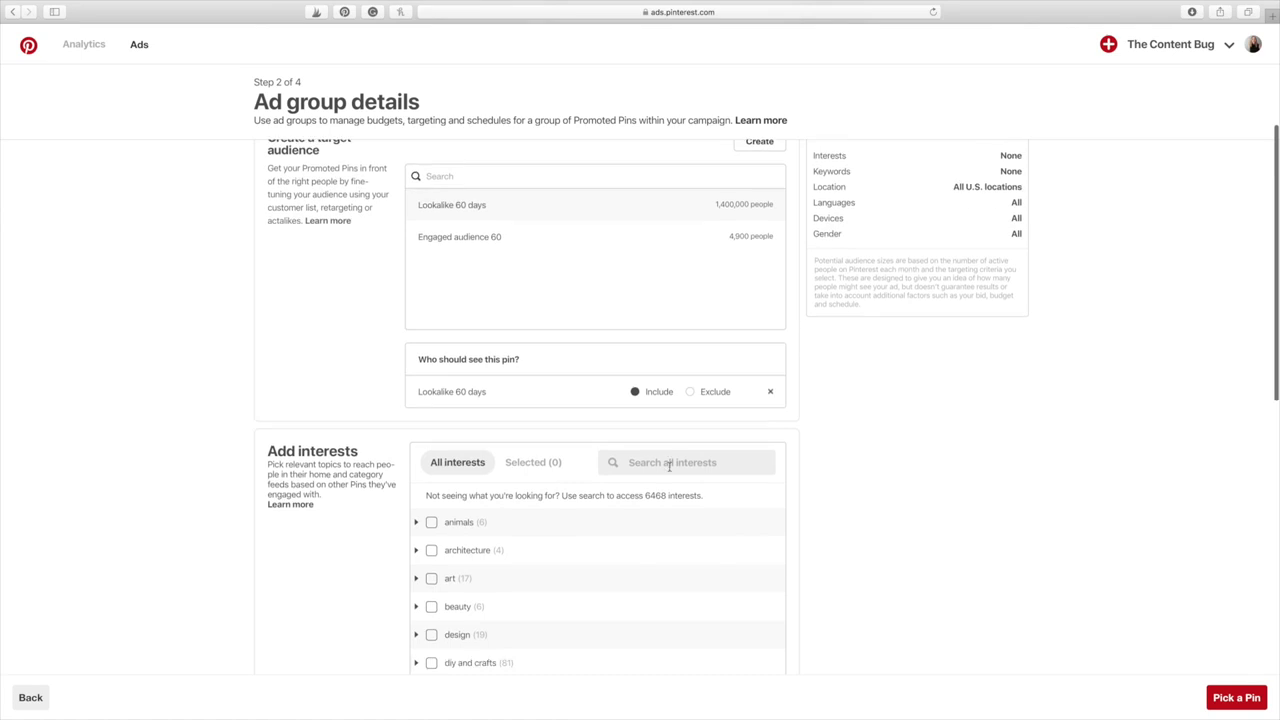
{"action": "scroll", "coordinate": [743, 391], "scroll_direction": "down", "scroll_amount": 2}
{"action": "scroll", "coordinate": [443, 518], "scroll_direction": "down", "scroll_amount": 3}
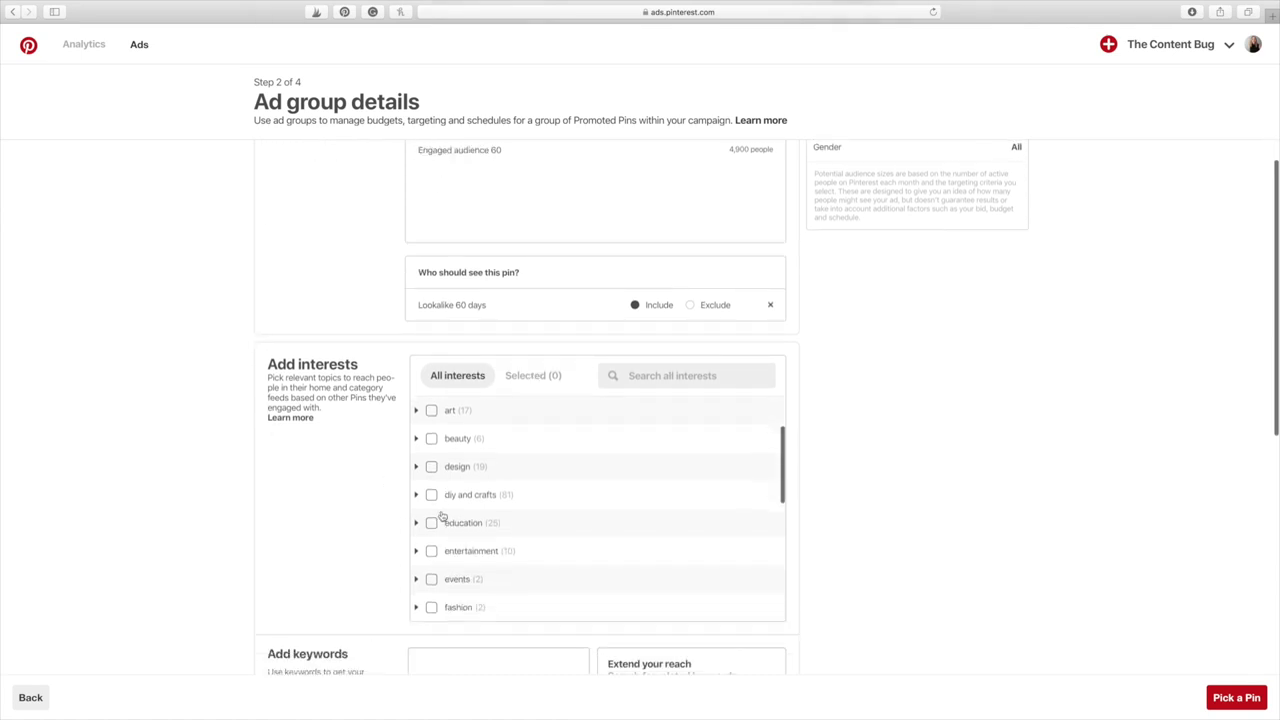
{"action": "scroll", "coordinate": [448, 502], "scroll_direction": "up", "scroll_amount": 3}
{"action": "scroll", "coordinate": [591, 528], "scroll_direction": "down", "scroll_amount": 2}
{"action": "scroll", "coordinate": [592, 526], "scroll_direction": "up", "scroll_amount": 2}
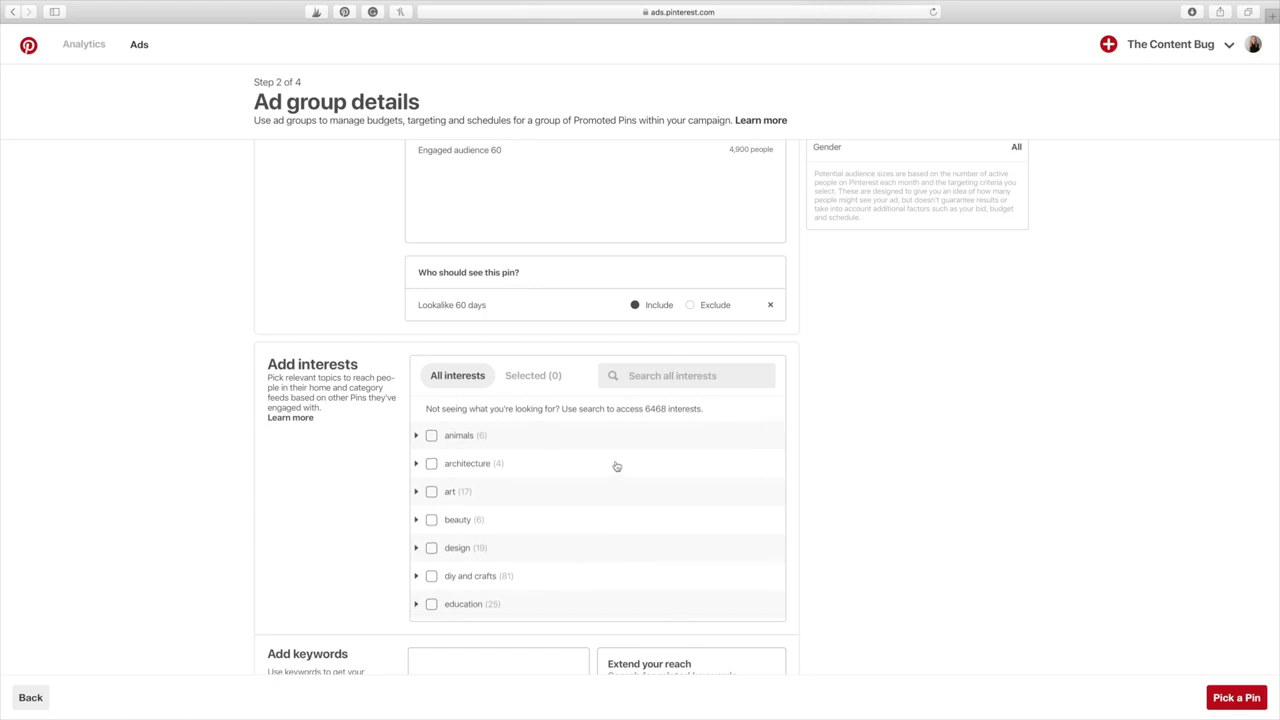
{"action": "left_click", "coordinate": [626, 380]}
{"action": "type", "text": "blog"}
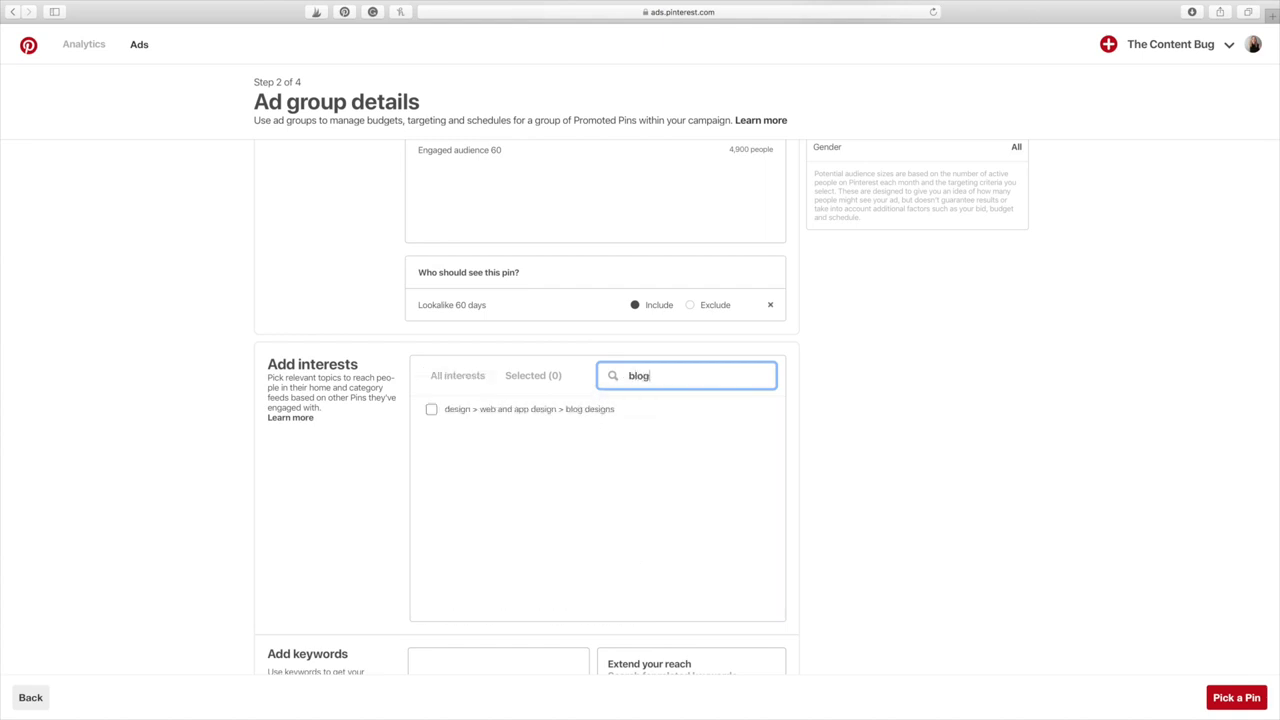
{"action": "left_click", "coordinate": [568, 406]}
Search the interests for "fashion" and add fashion tips and fashion photography.
{"action": "double_click", "coordinate": [638, 375]}
{"action": "type", "text": "fashion"}
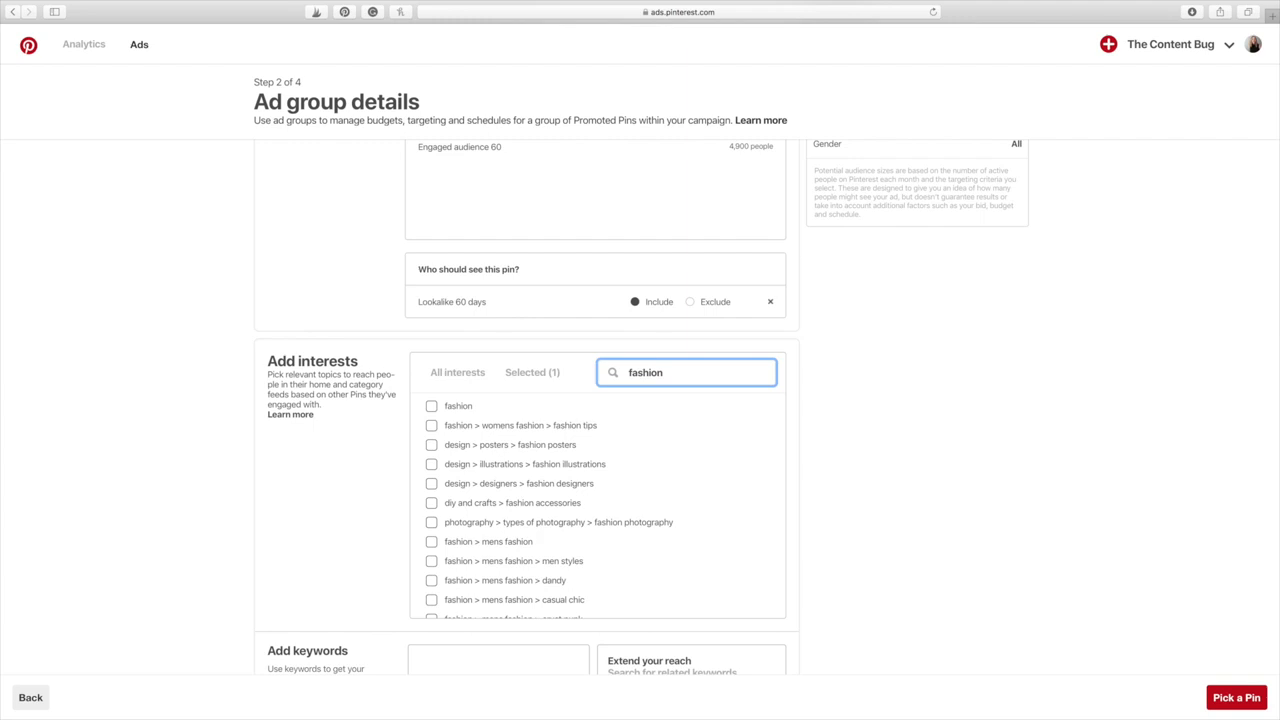
{"action": "left_click", "coordinate": [431, 426]}
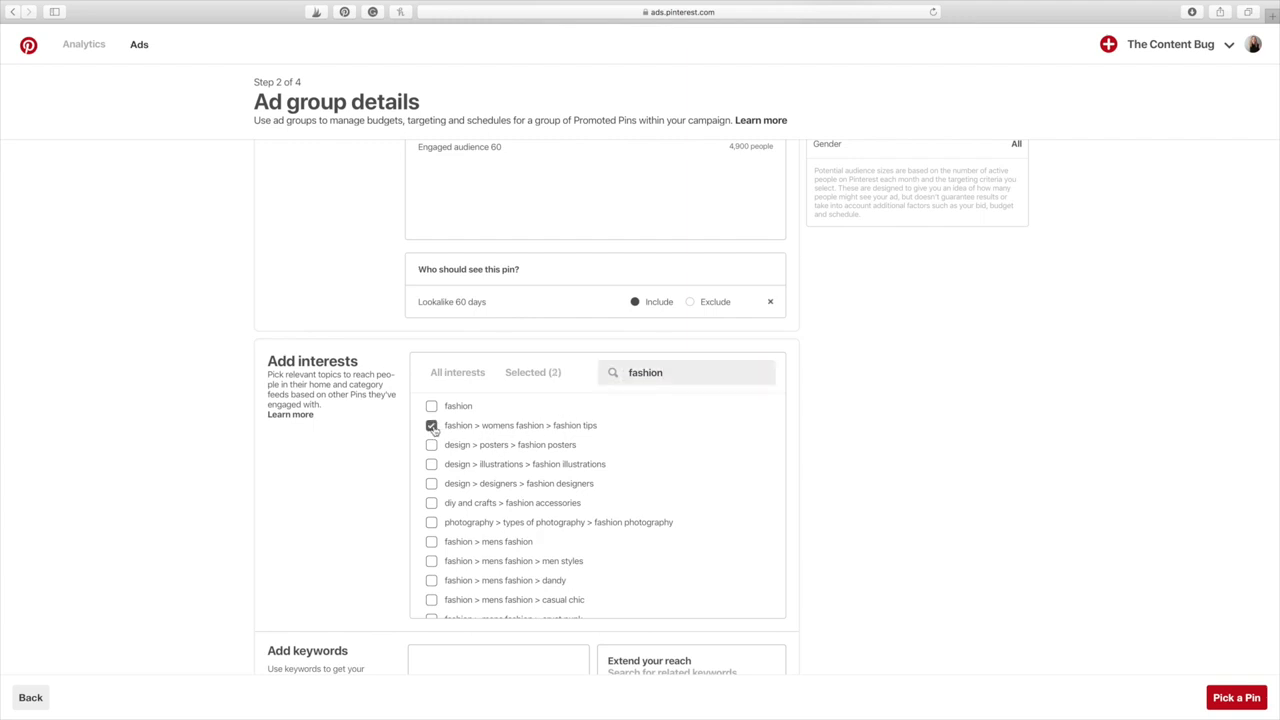
{"action": "scroll", "coordinate": [433, 429], "scroll_direction": "down", "scroll_amount": 2}
{"action": "left_click", "coordinate": [431, 444]}
{"action": "scroll", "coordinate": [431, 448], "scroll_direction": "up", "scroll_amount": 2}
Search the interests for "insta" and add instagram design under web and app design.
{"action": "left_click", "coordinate": [611, 371]}
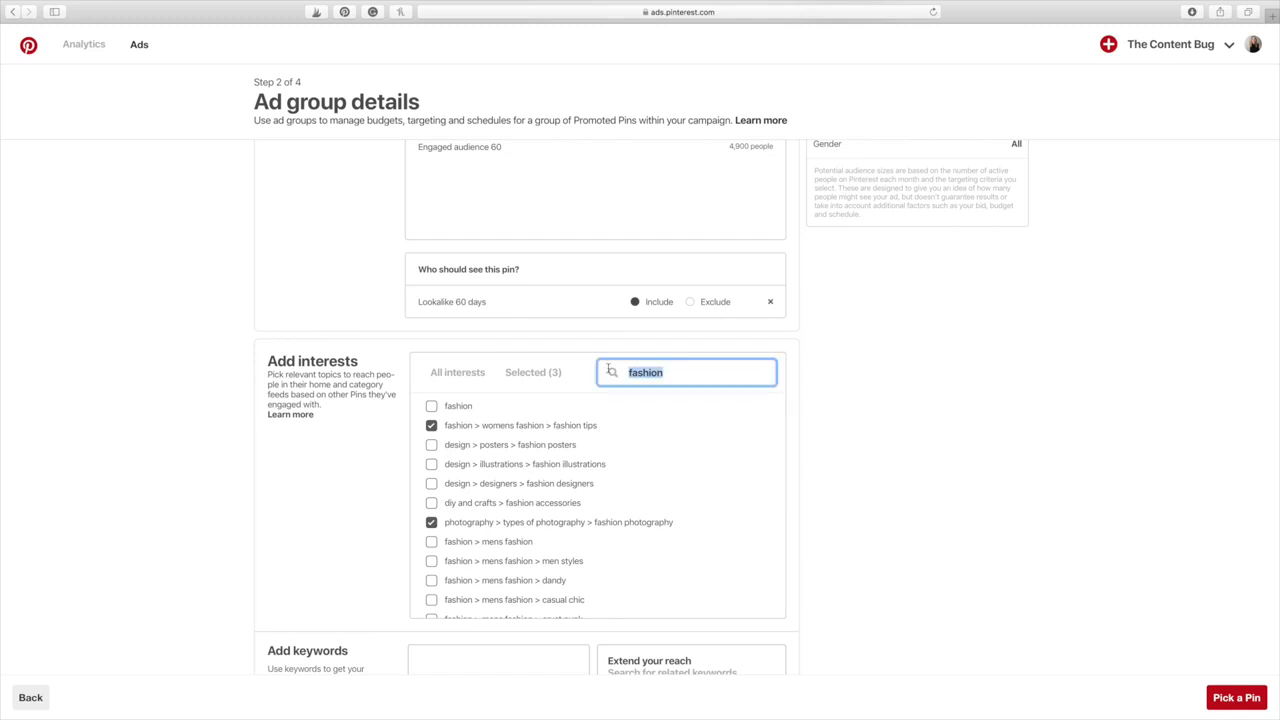
{"action": "type", "text": "instagra"}
{"action": "key", "text": "ctrl+a"}
{"action": "type", "text": "isn"}
{"action": "key", "text": "BackSpace"}
{"action": "key", "text": "BackSpace"}
{"action": "key", "text": "BackSpace"}
{"action": "type", "text": "insta"}
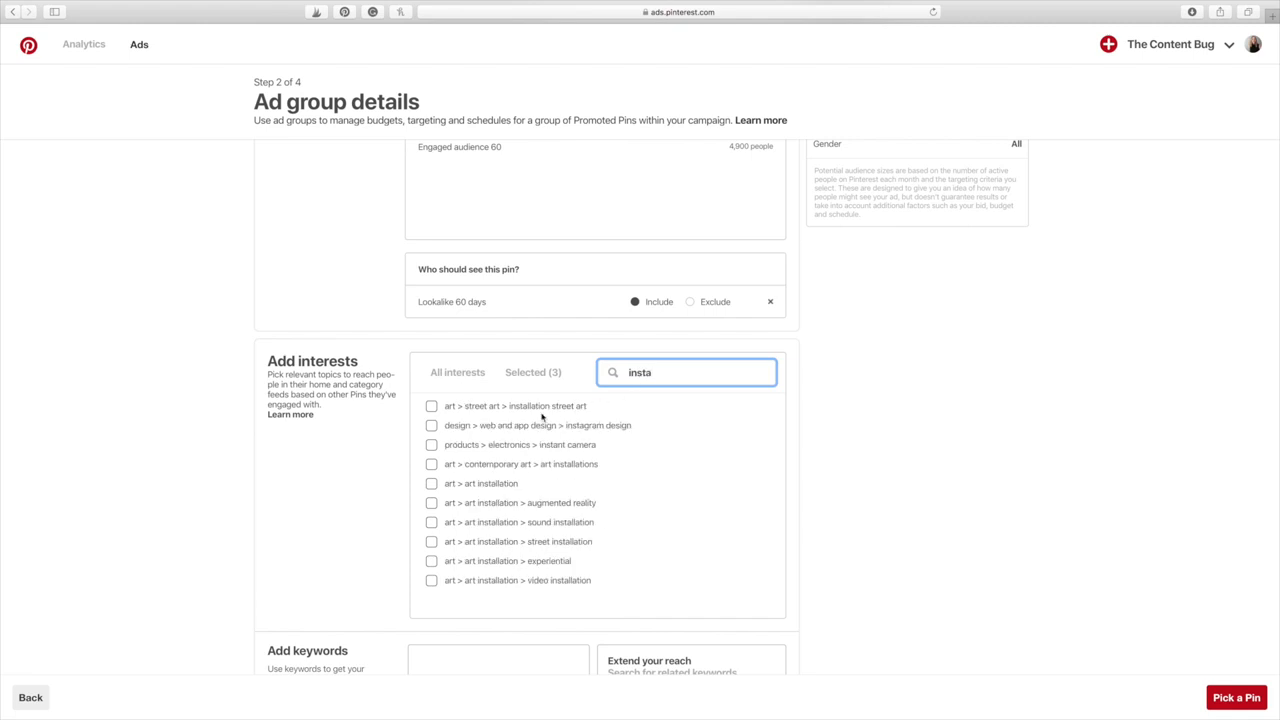
{"action": "left_click", "coordinate": [431, 425]}
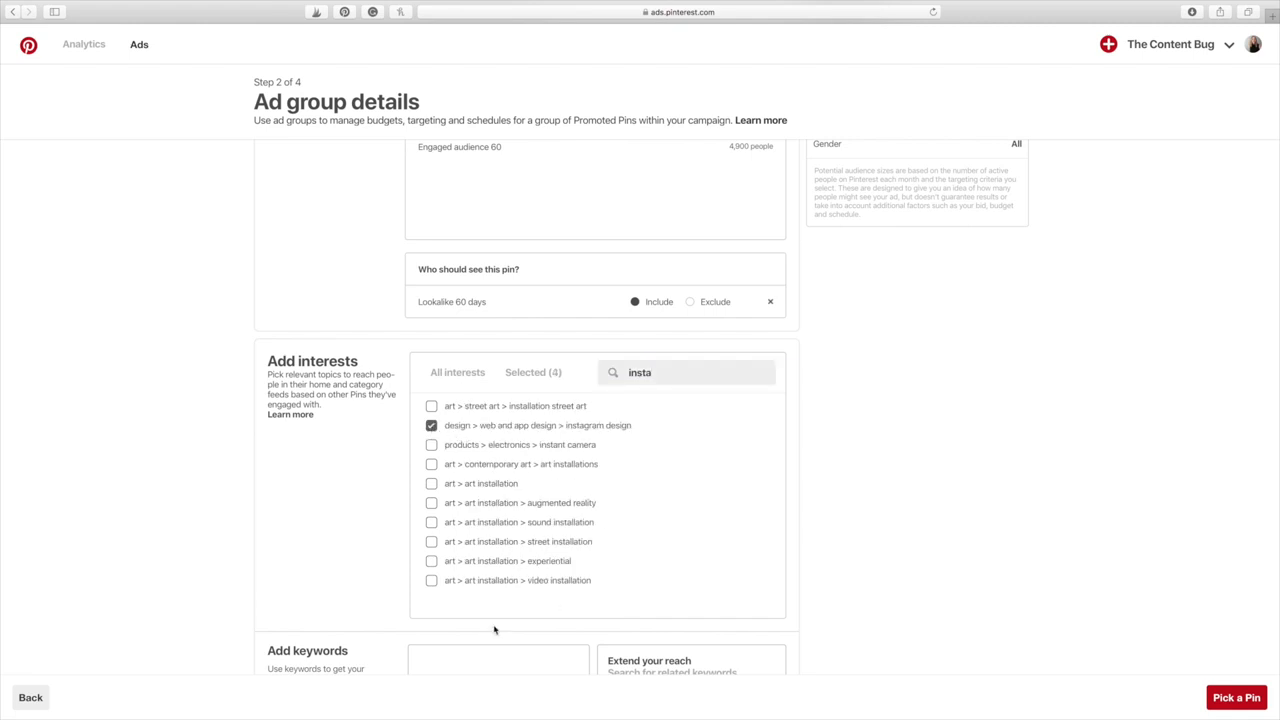
Search the interests for "video" and add wedding photography and videography.
{"action": "left_click_drag", "start_coordinate": [666, 372], "coordinate": [621, 373]}
{"action": "type", "text": "video"}
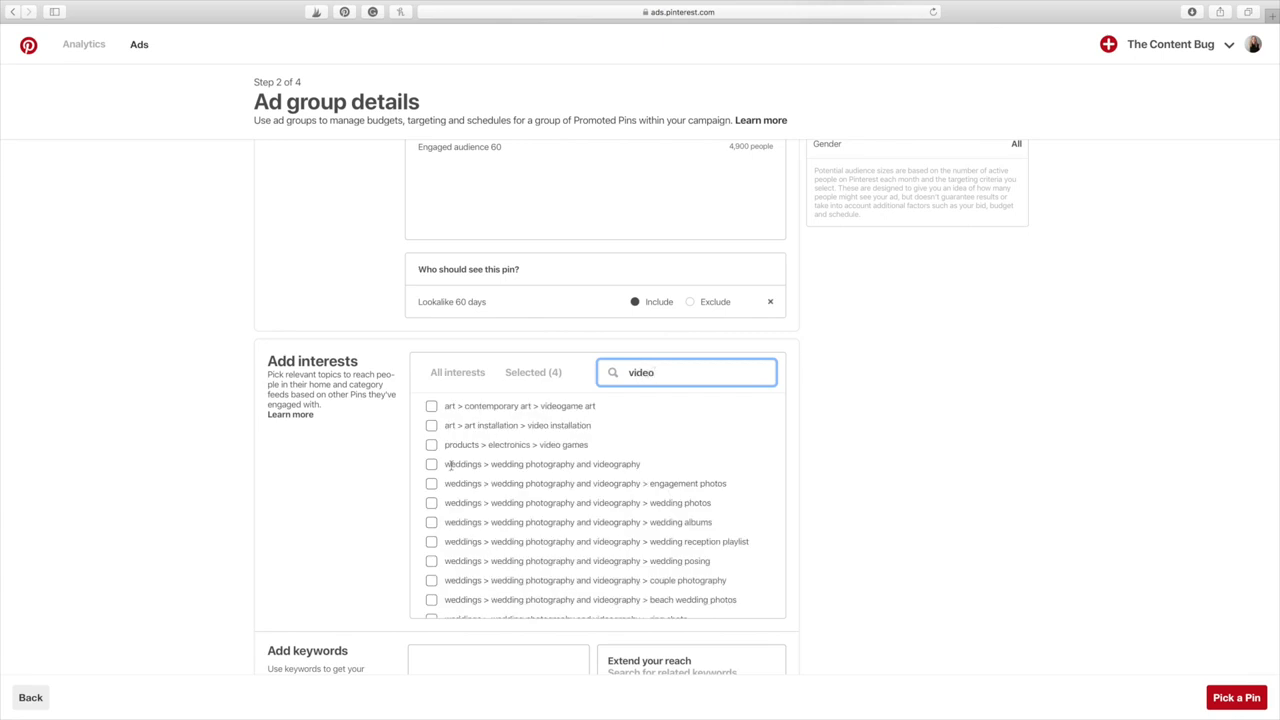
{"action": "left_click", "coordinate": [433, 467]}
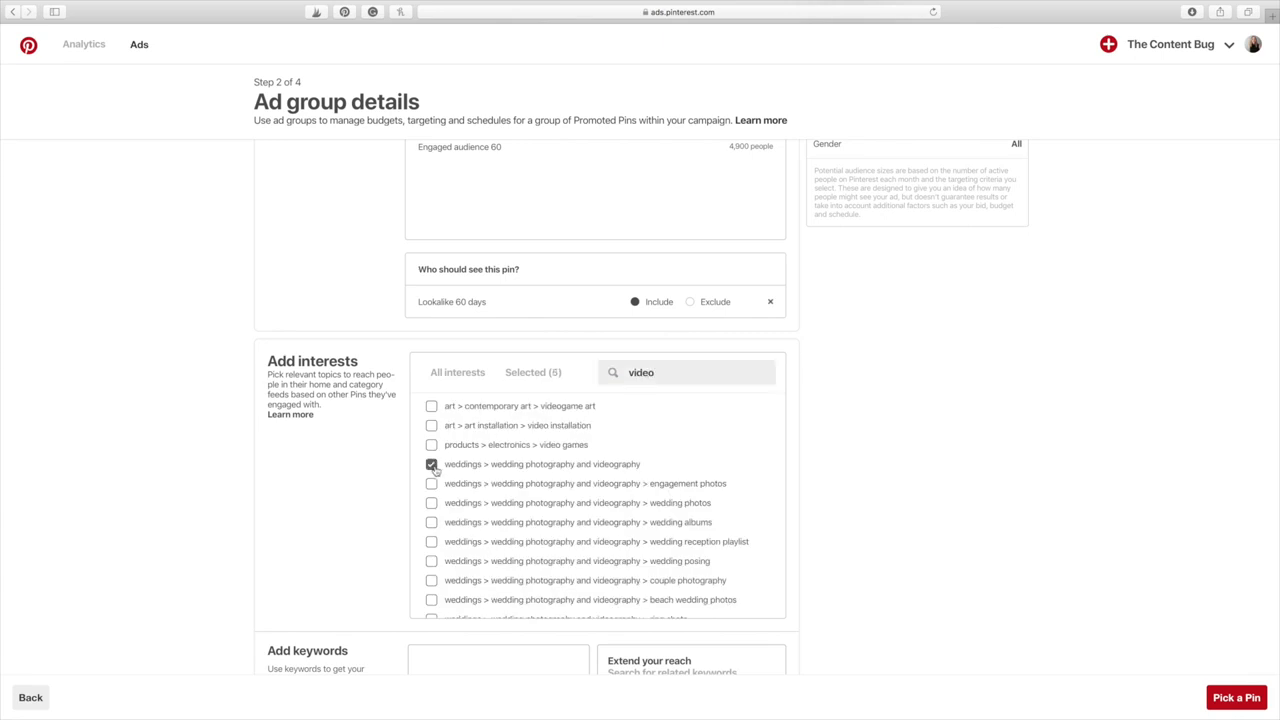
Clear the interest search and review the selected interests together with the potential audience size.
{"action": "double_click", "coordinate": [673, 371]}
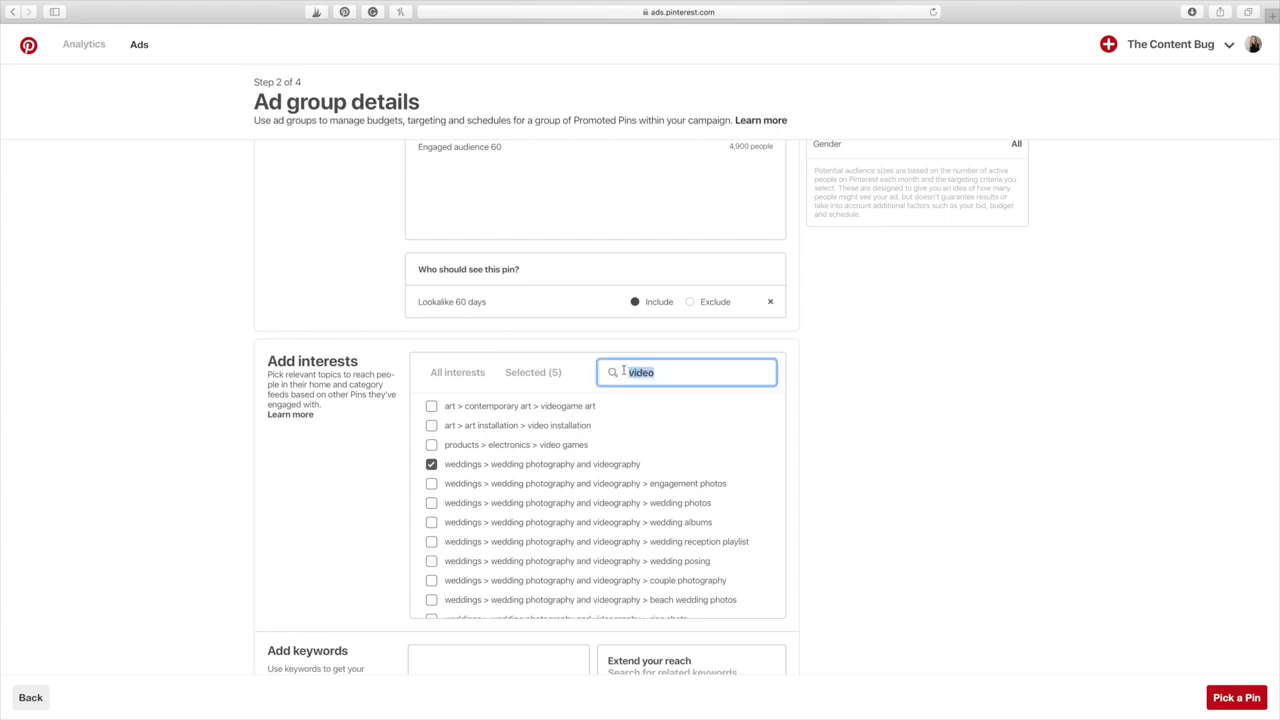
{"action": "key", "text": "BackSpace"}
{"action": "left_click", "coordinate": [533, 372]}
{"action": "scroll", "coordinate": [735, 488], "scroll_direction": "down", "scroll_amount": 1}
{"action": "scroll", "coordinate": [735, 488], "scroll_direction": "up", "scroll_amount": 4}
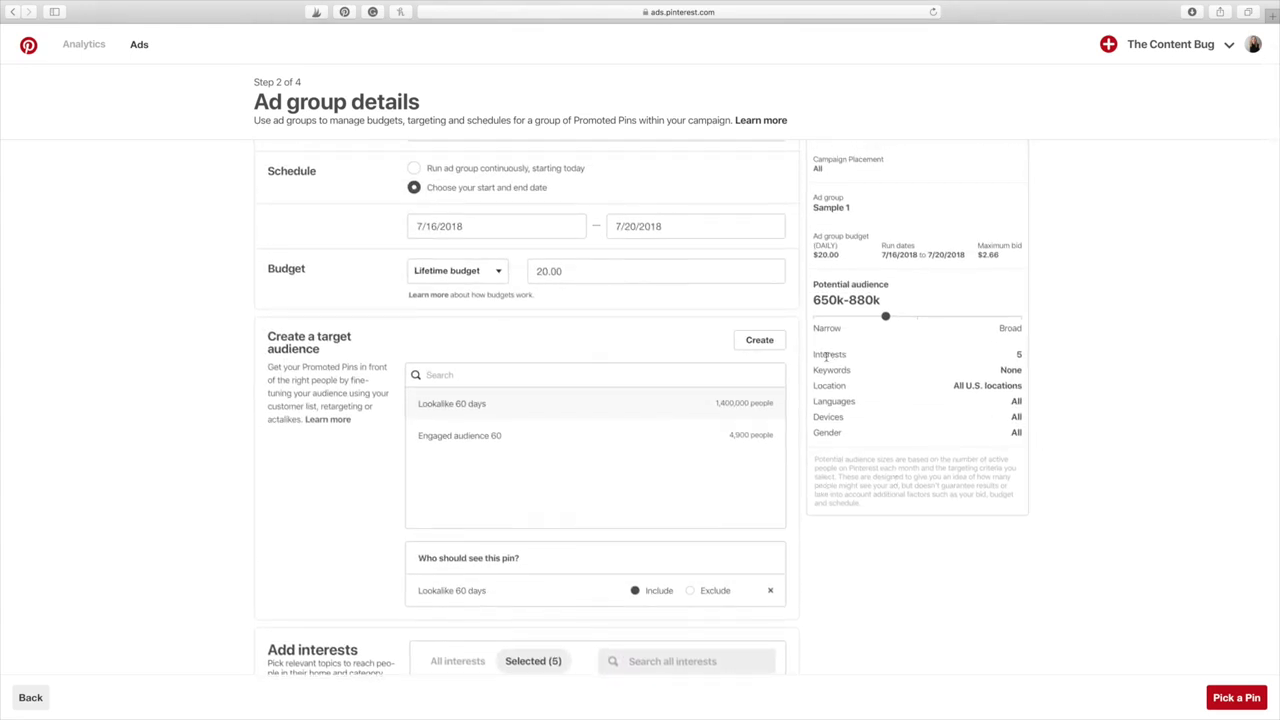
{"action": "scroll", "coordinate": [784, 457], "scroll_direction": "down", "scroll_amount": 3}
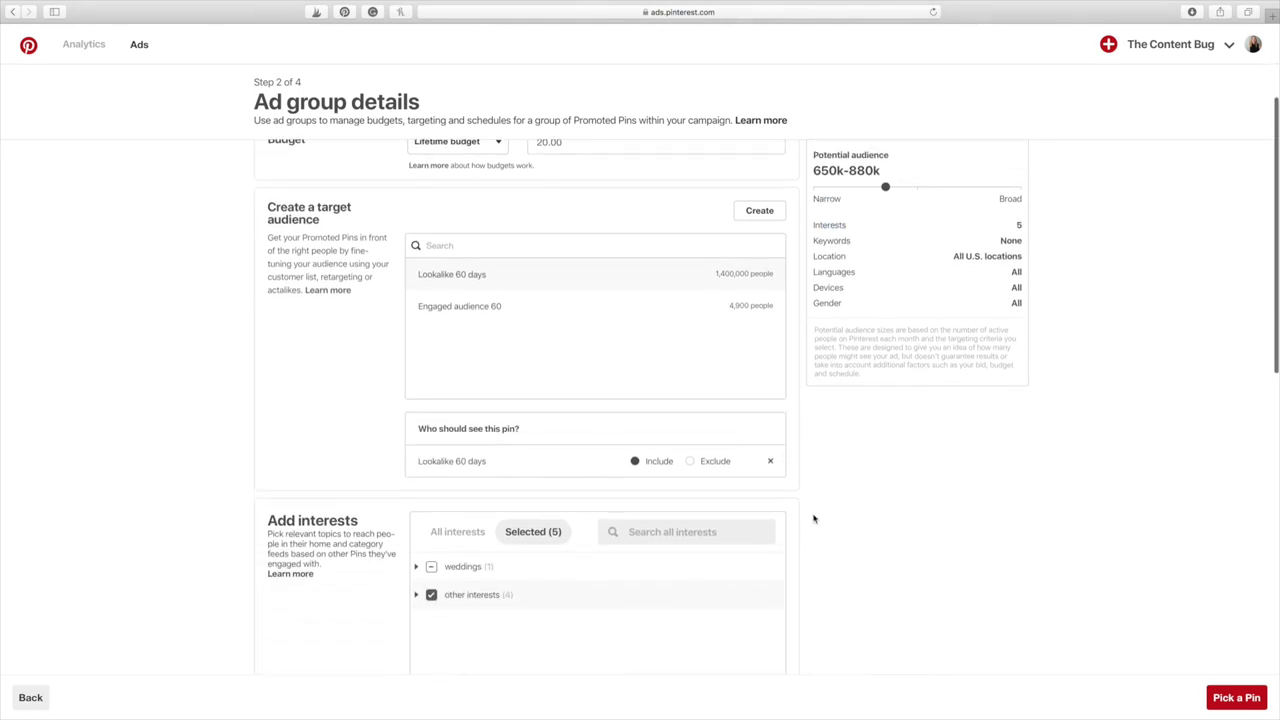
Search related keywords for "affiliate marketing" and add affiliate marketing programs, pinterest affiliate marketing and affiliate marketing for beginners.
{"action": "scroll", "coordinate": [591, 411], "scroll_direction": "down", "scroll_amount": 7}
{"action": "scroll", "coordinate": [652, 533], "scroll_direction": "down", "scroll_amount": 3}
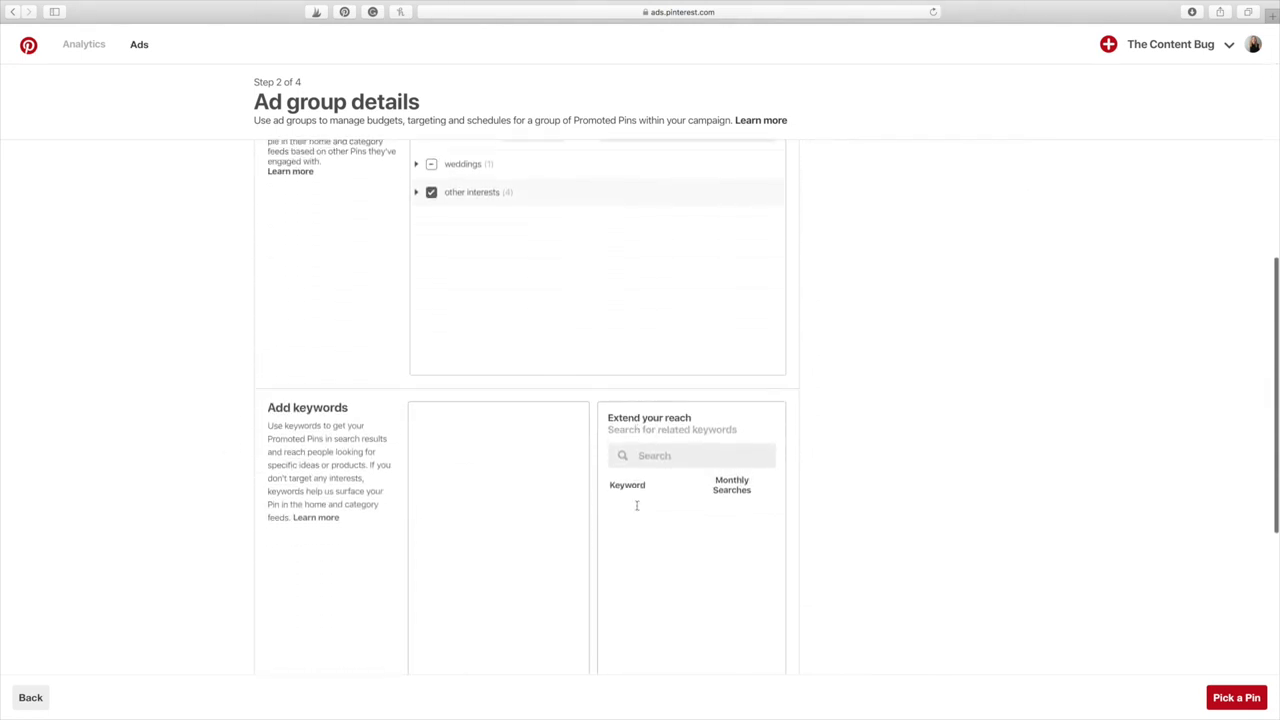
{"action": "scroll", "coordinate": [501, 470], "scroll_direction": "down", "scroll_amount": 1}
{"action": "scroll", "coordinate": [501, 470], "scroll_direction": "down", "scroll_amount": 1}
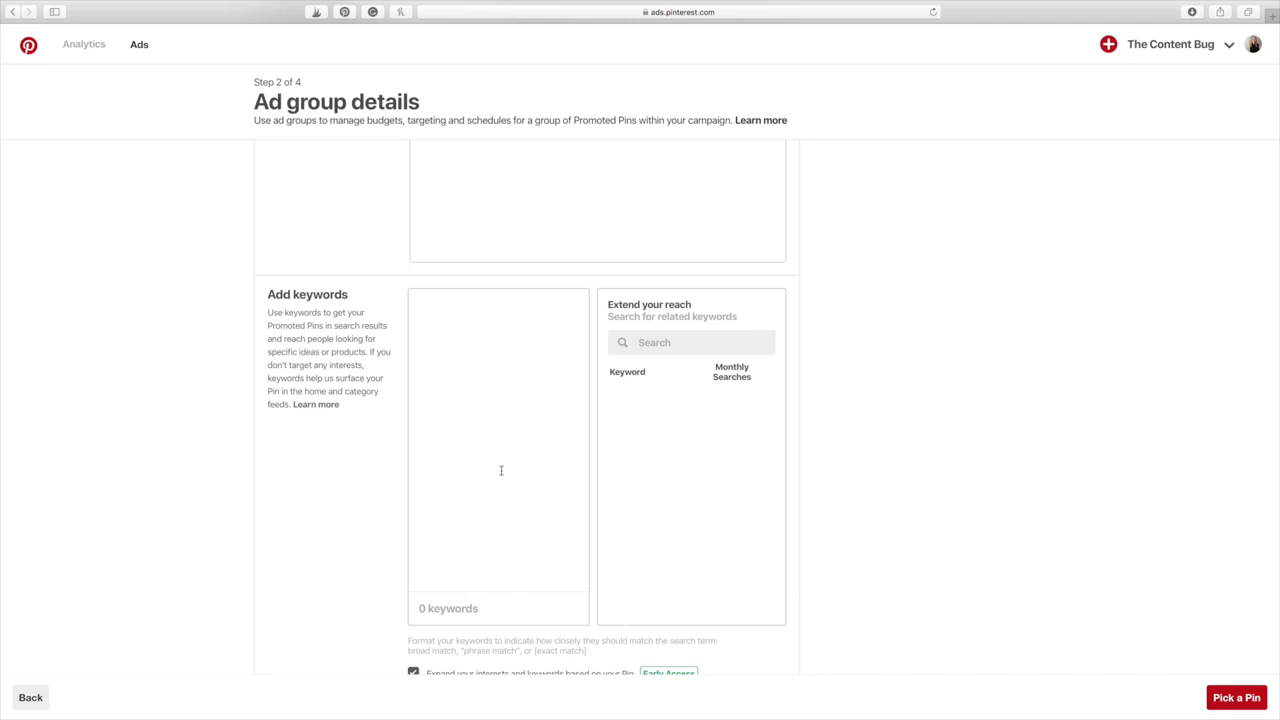
{"action": "left_click", "coordinate": [709, 342]}
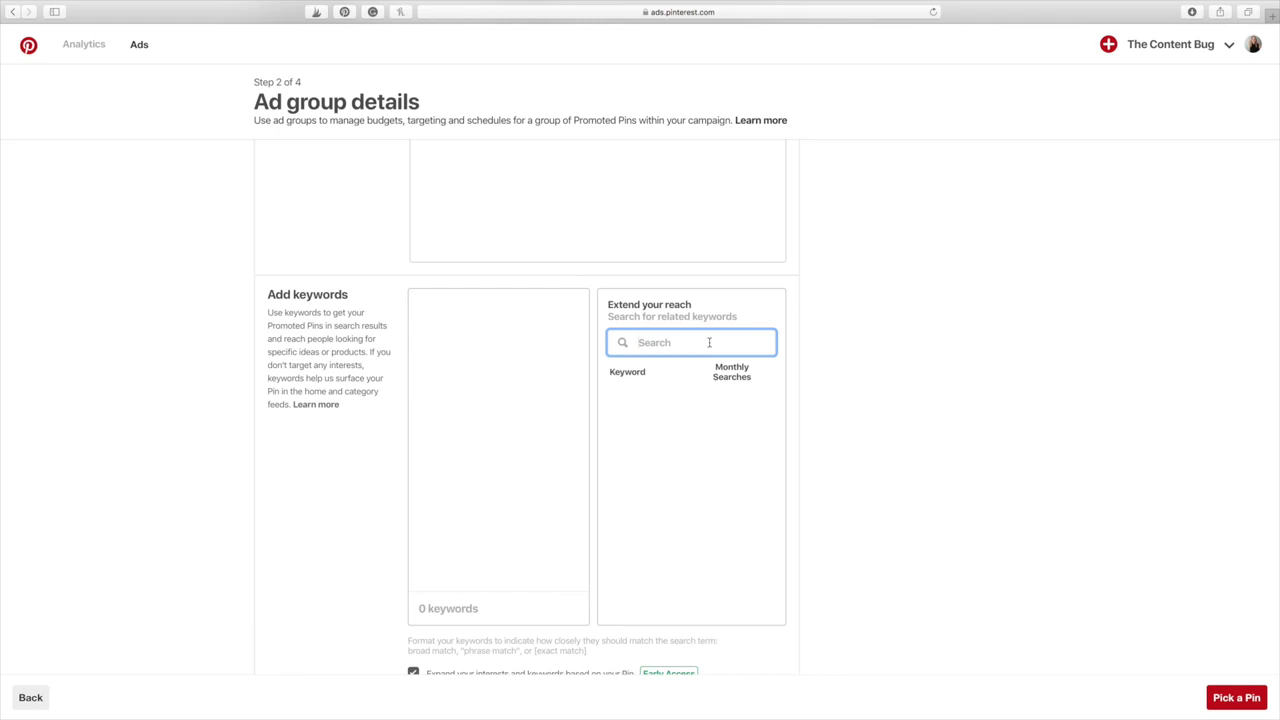
{"action": "type", "text": "affiliate marketing"}
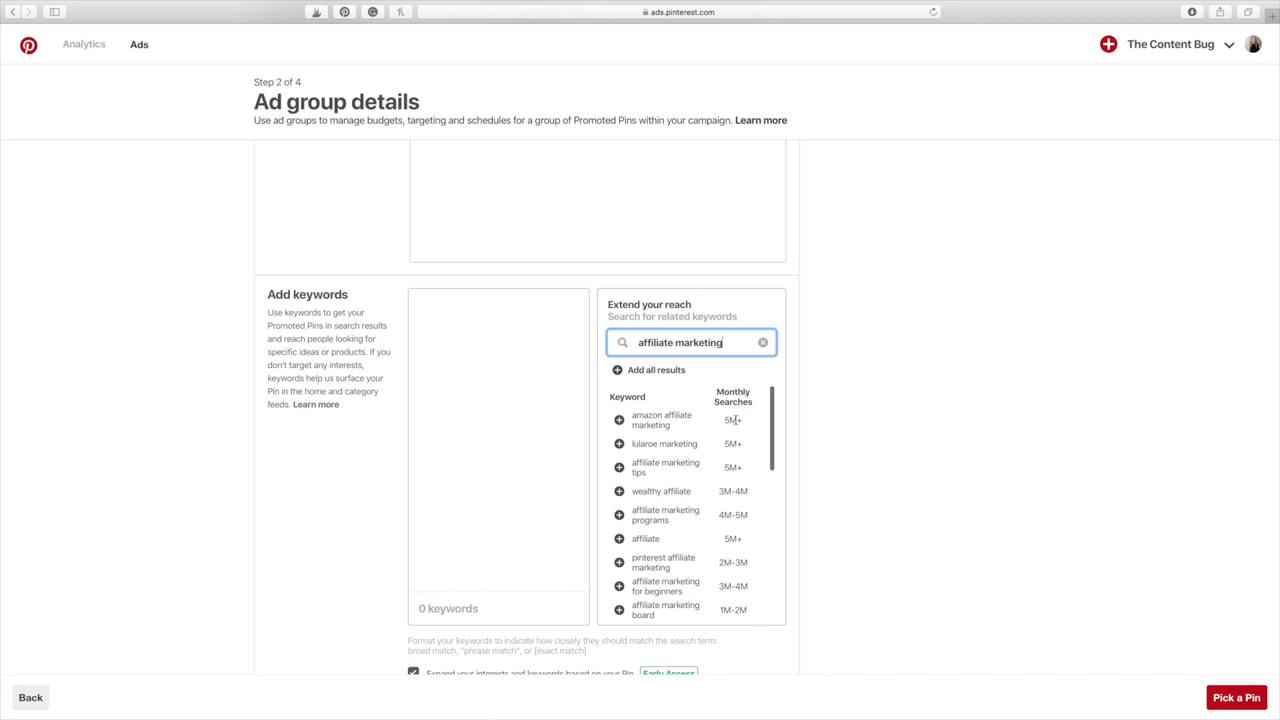
{"action": "left_click", "coordinate": [619, 514]}
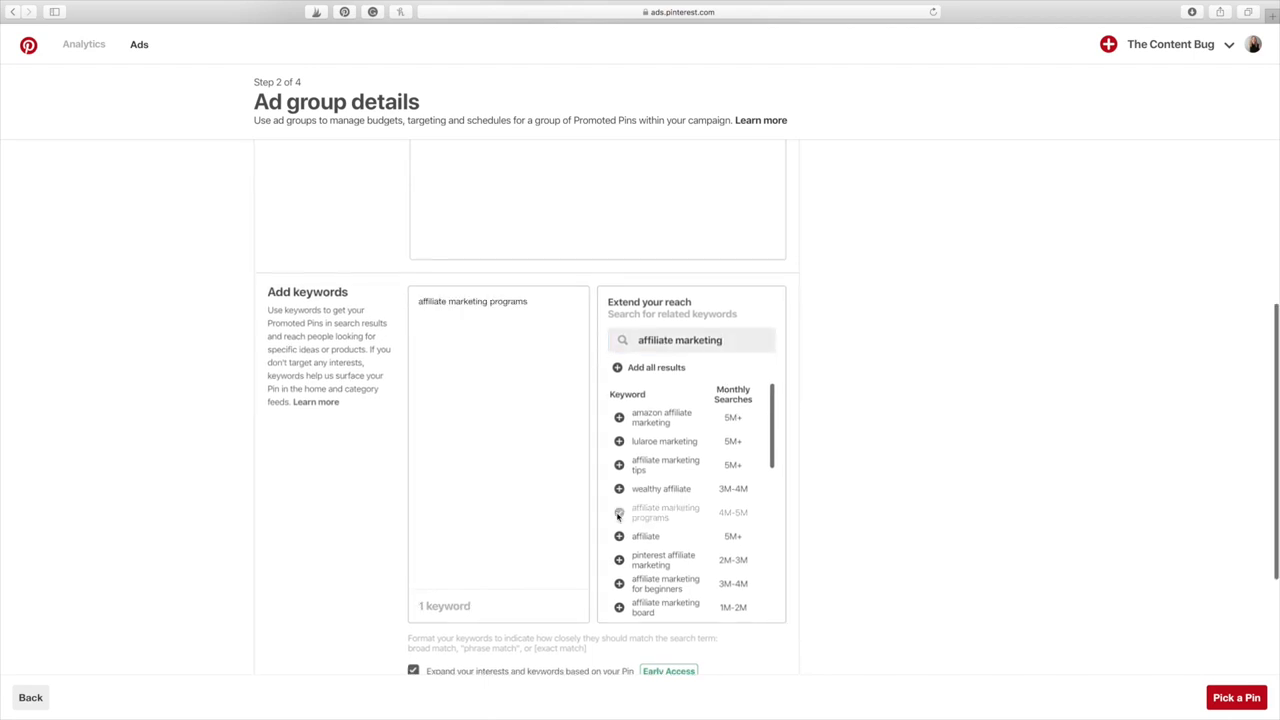
{"action": "scroll", "coordinate": [619, 517], "scroll_direction": "down", "scroll_amount": 1}
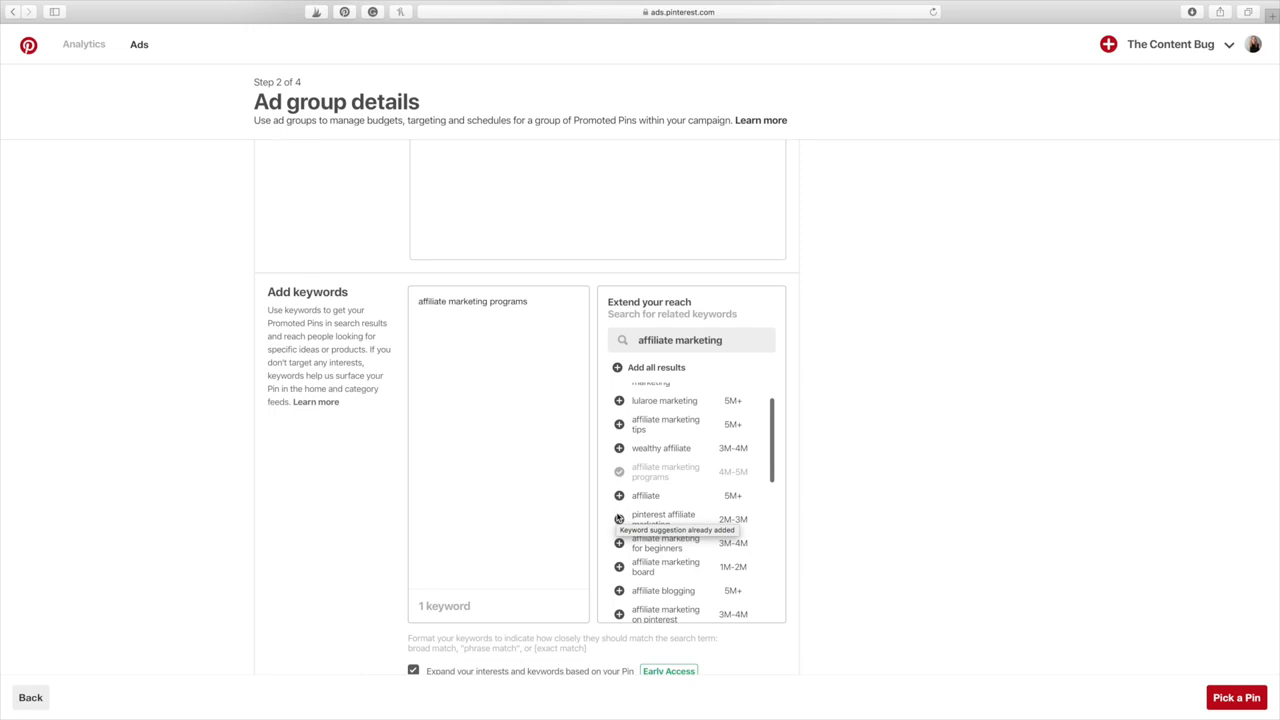
{"action": "left_click", "coordinate": [619, 519]}
{"action": "left_click", "coordinate": [619, 543]}
Add the keywords affiliate blogging, affiliate marketing for bloggers, passive income affiliate marketing and affiliate income tips.
{"action": "scroll", "coordinate": [619, 545], "scroll_direction": "down", "scroll_amount": 3}
{"action": "left_click", "coordinate": [619, 495]}
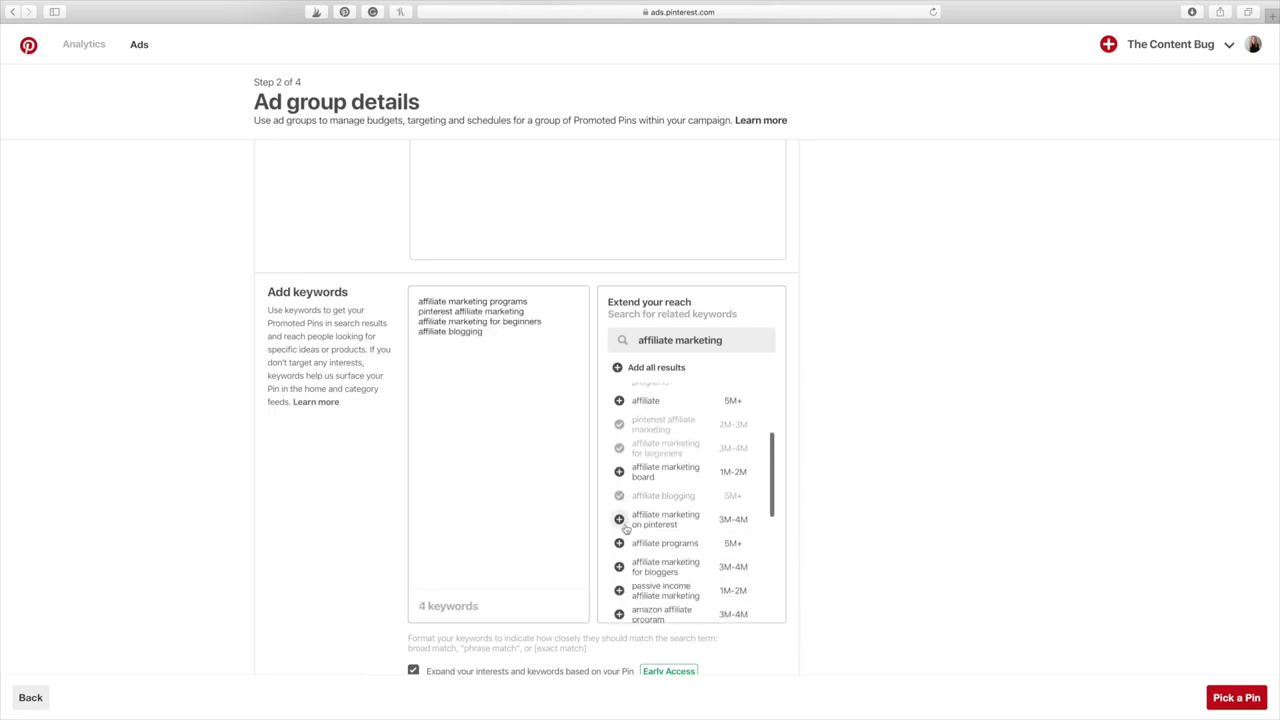
{"action": "scroll", "coordinate": [625, 528], "scroll_direction": "down", "scroll_amount": 2}
{"action": "left_click", "coordinate": [624, 526]}
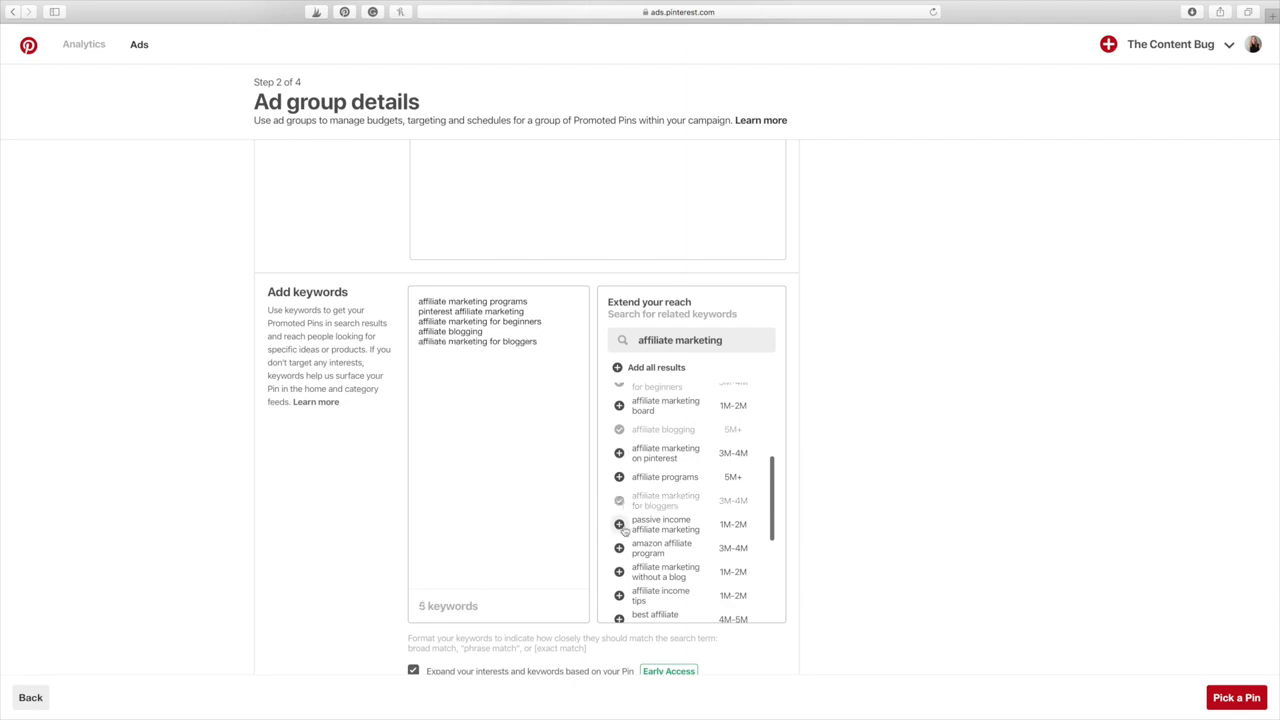
{"action": "left_click", "coordinate": [618, 526]}
{"action": "scroll", "coordinate": [617, 528], "scroll_direction": "down", "scroll_amount": 2}
{"action": "left_click", "coordinate": [619, 536]}
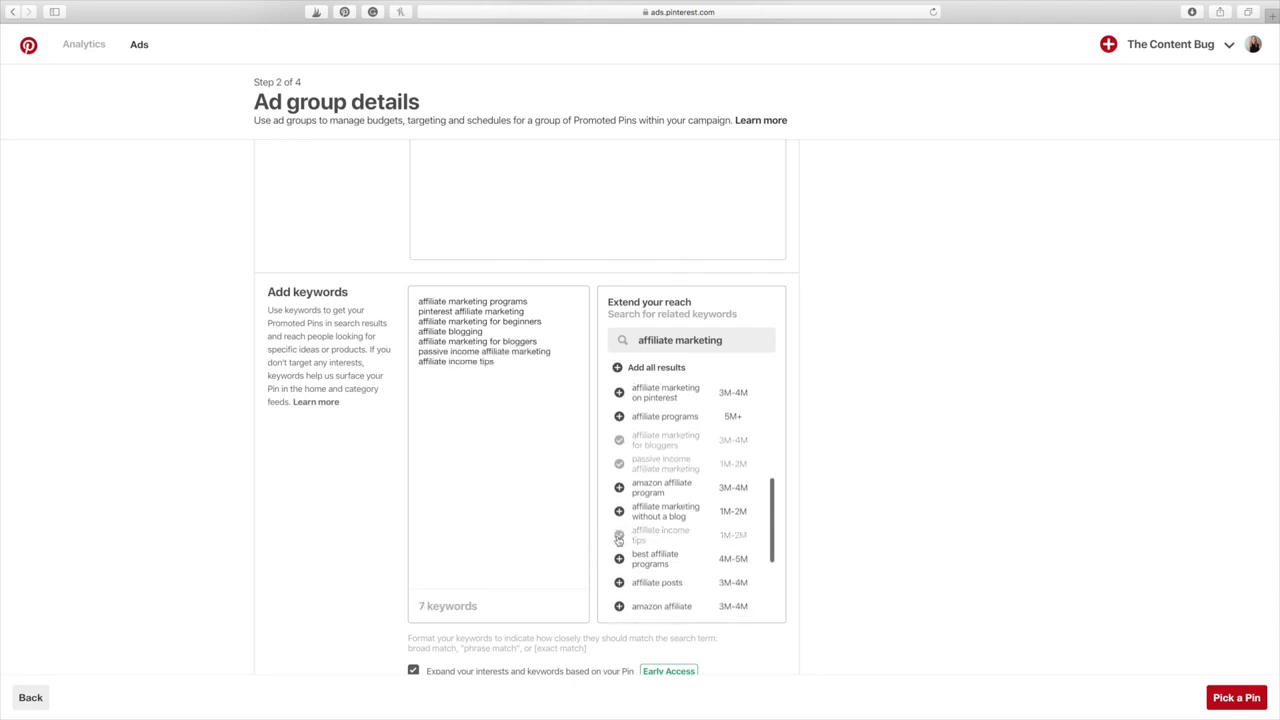
{"action": "scroll", "coordinate": [680, 480], "scroll_direction": "down", "scroll_amount": 4}
Search related keywords for "make money blogging" and add get paid to blog.
{"action": "left_click_drag", "start_coordinate": [722, 340], "coordinate": [636, 340]}
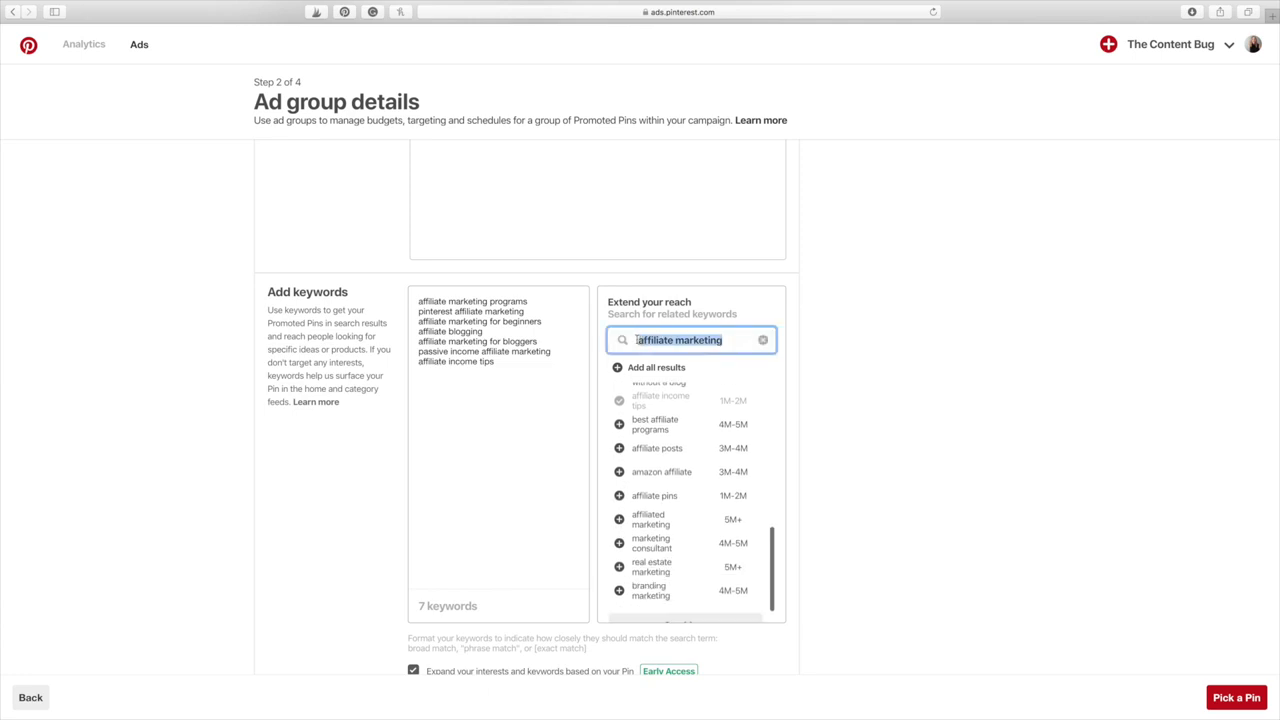
{"action": "type", "text": "make money onlin"}
{"action": "key", "text": "BackSpace"}
{"action": "key", "text": "BackSpace"}
{"action": "key", "text": "BackSpace"}
{"action": "key", "text": "BackSpace"}
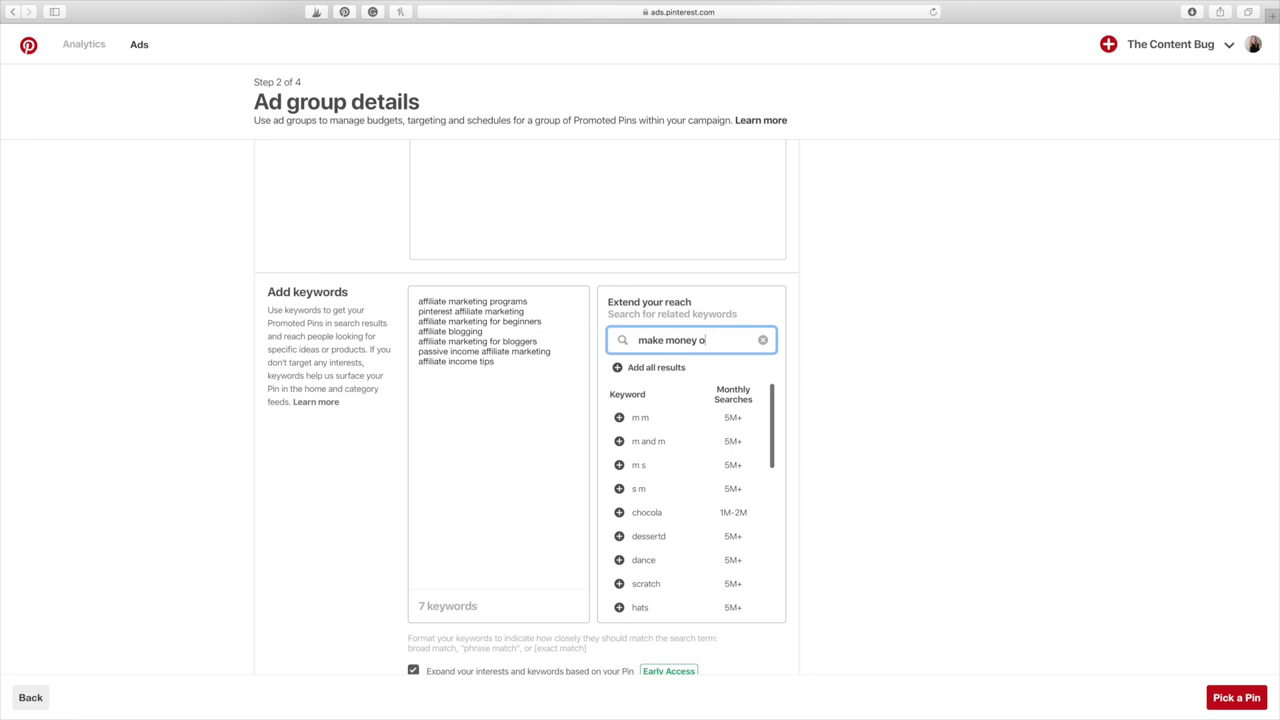
{"action": "type", "text": "gging"}
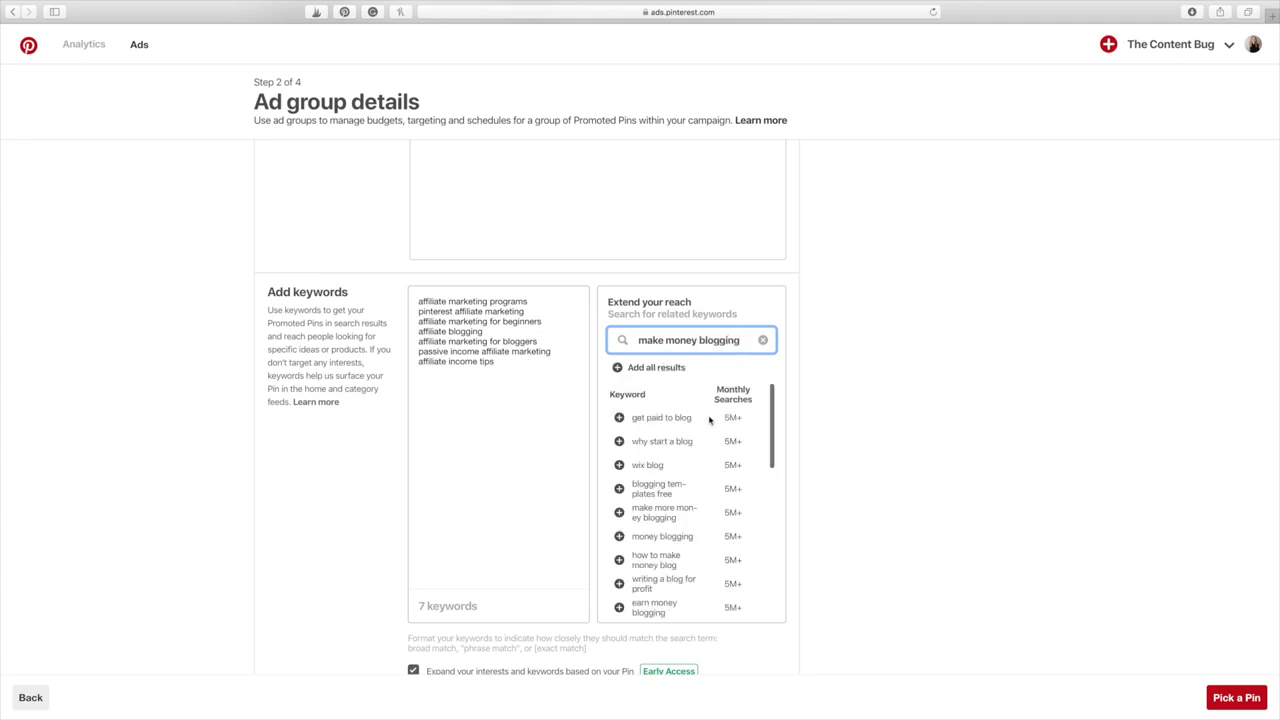
{"action": "scroll", "coordinate": [731, 553], "scroll_direction": "down", "scroll_amount": 3}
{"action": "scroll", "coordinate": [660, 480], "scroll_direction": "up", "scroll_amount": 3}
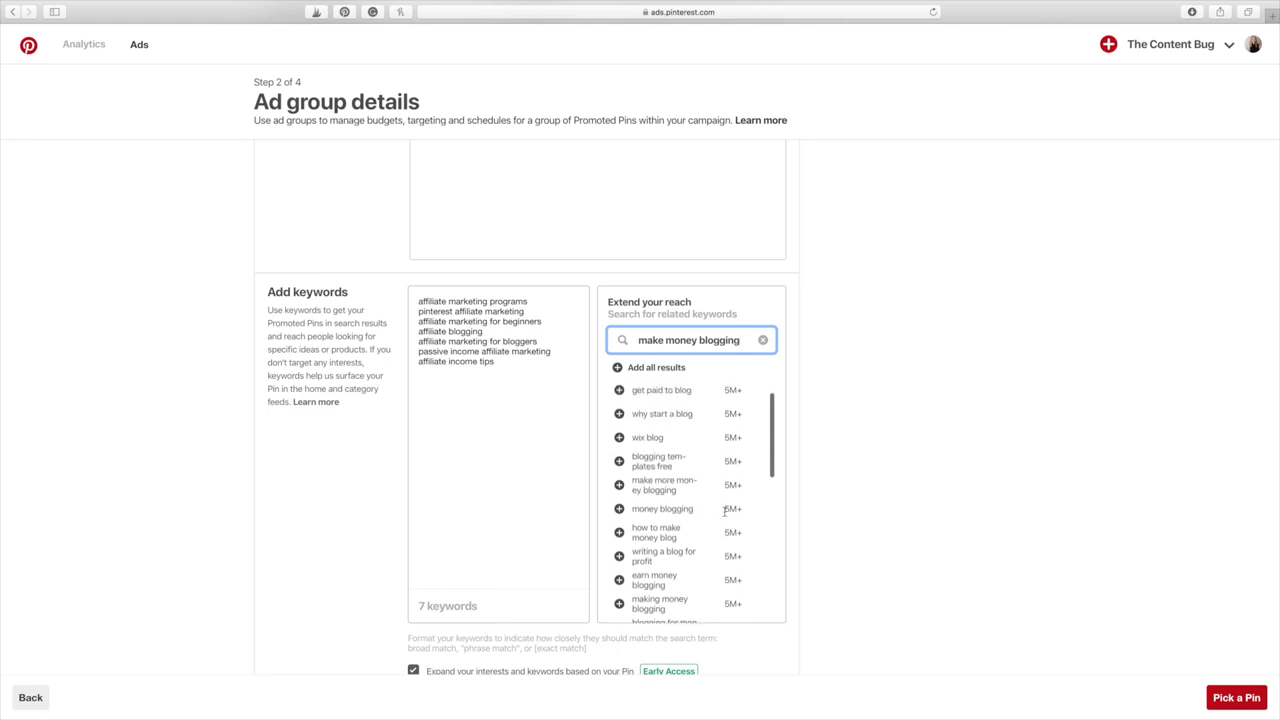
{"action": "left_click", "coordinate": [619, 418]}
Add the suggested keywords make money from your blog and money making blog.
{"action": "scroll", "coordinate": [691, 494], "scroll_direction": "down", "scroll_amount": 4}
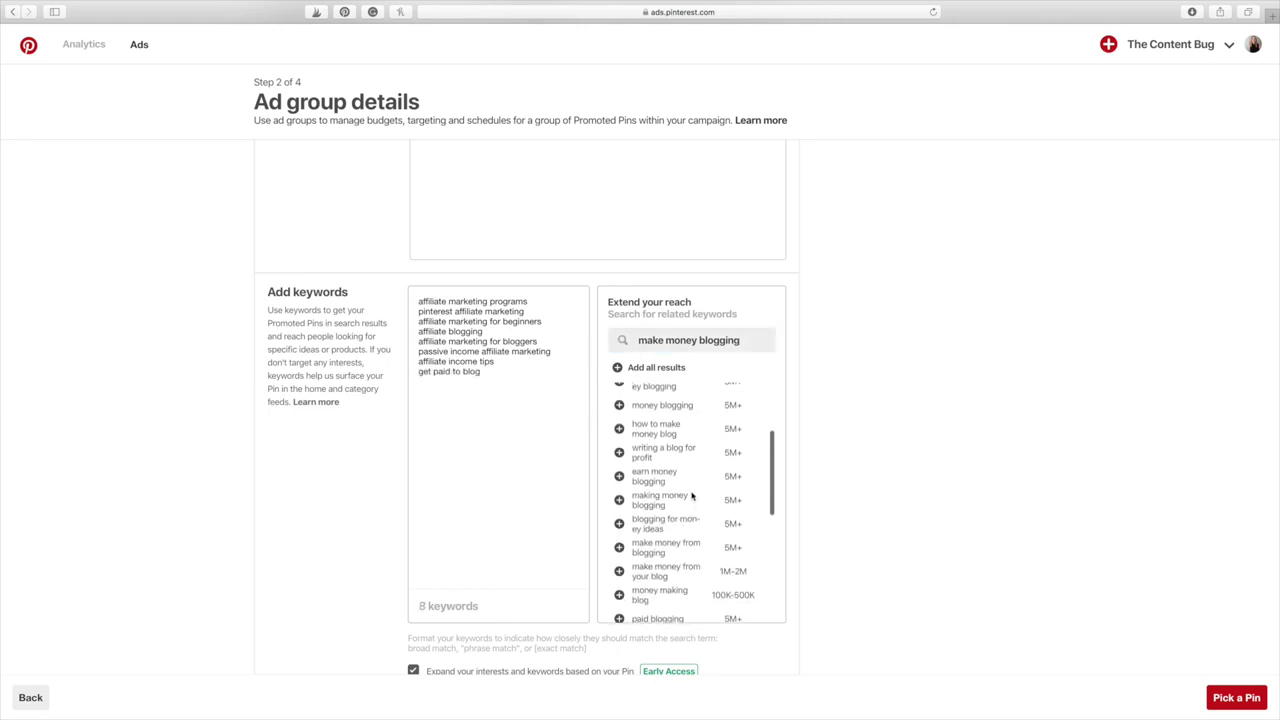
{"action": "left_click", "coordinate": [619, 529]}
{"action": "scroll", "coordinate": [703, 500], "scroll_direction": "down", "scroll_amount": 2}
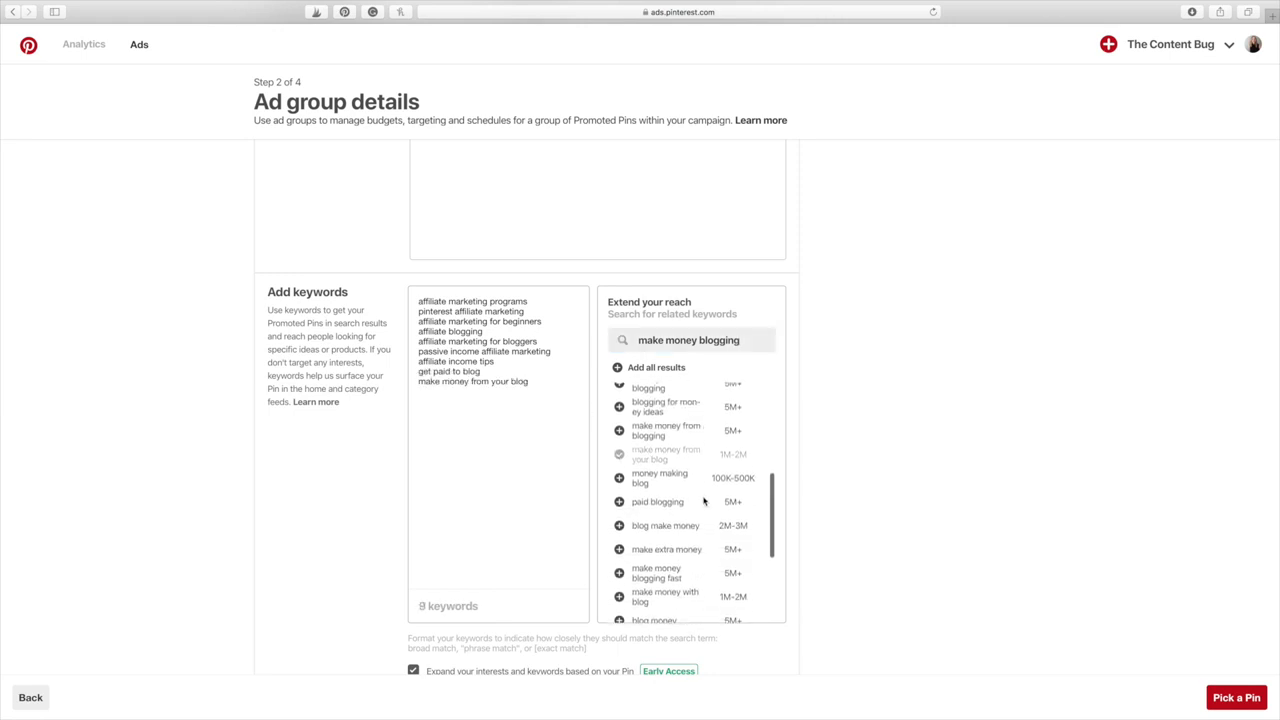
{"action": "left_click", "coordinate": [620, 479]}
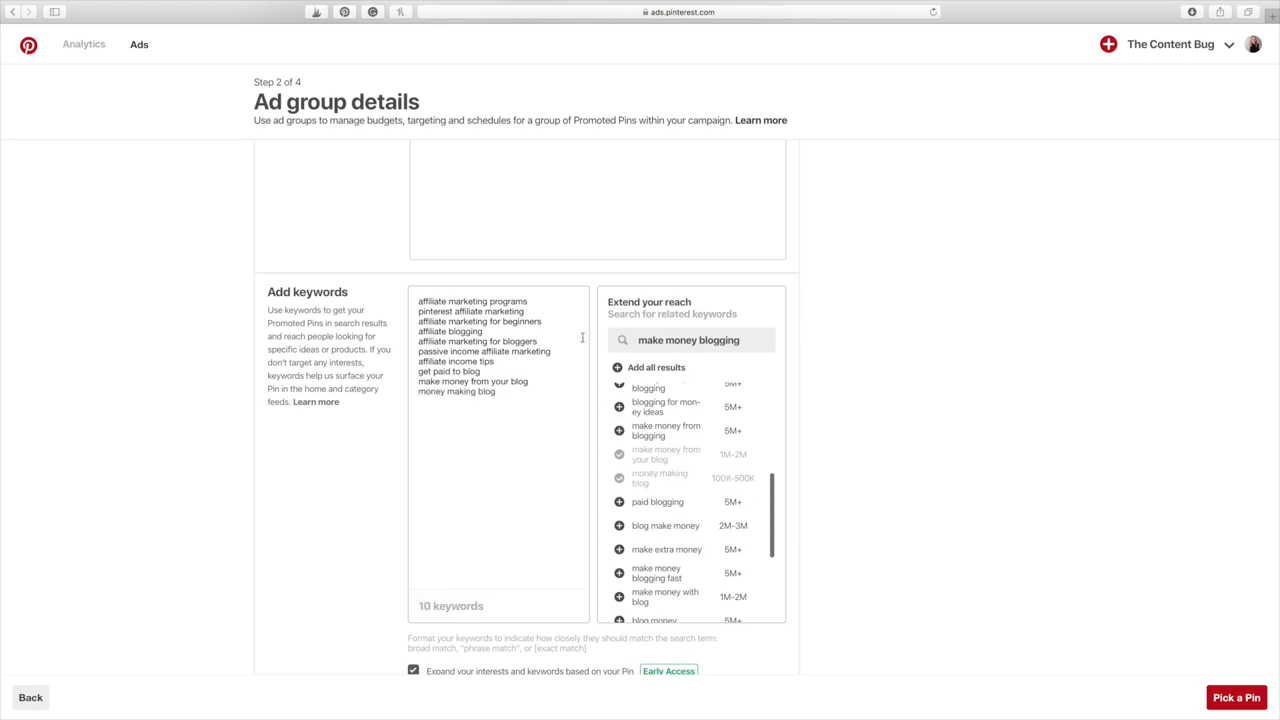
Try targeting specific locations including the U.S. and U.K., and restore the ad group's targeting to all U.S. locations.
{"action": "scroll", "coordinate": [491, 383], "scroll_direction": "down", "scroll_amount": 3}
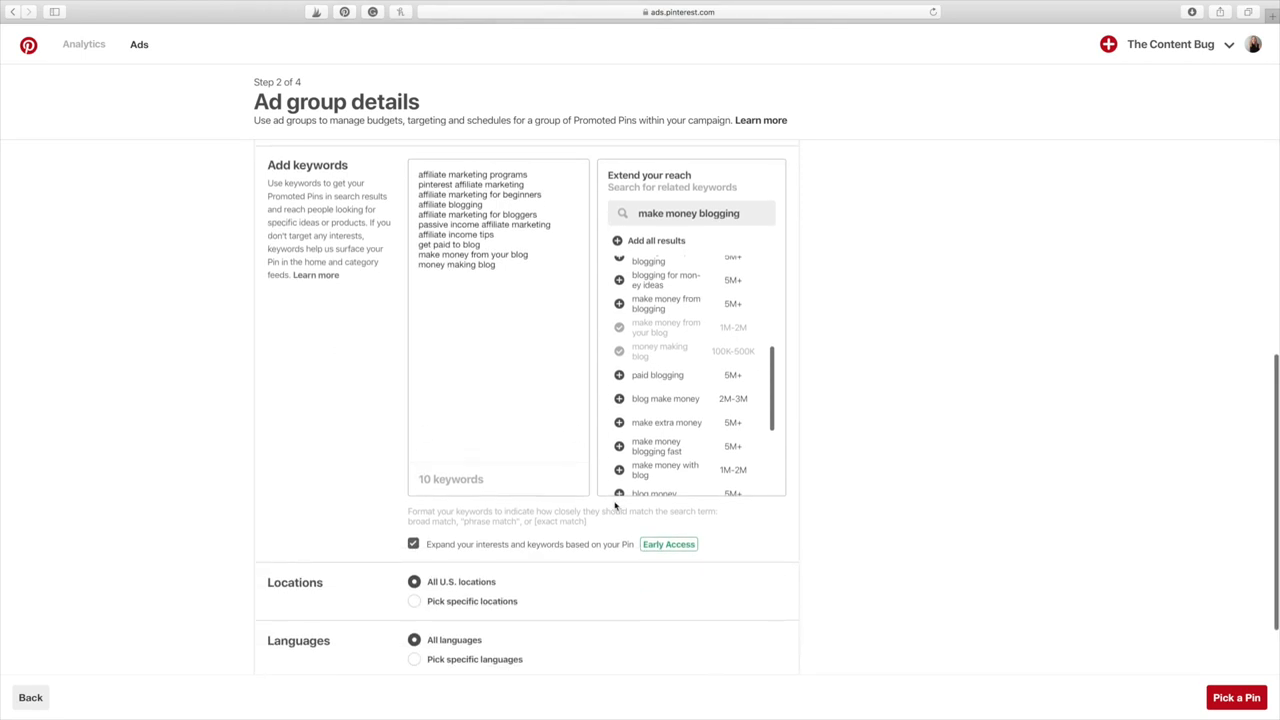
{"action": "scroll", "coordinate": [540, 543], "scroll_direction": "down", "scroll_amount": 4}
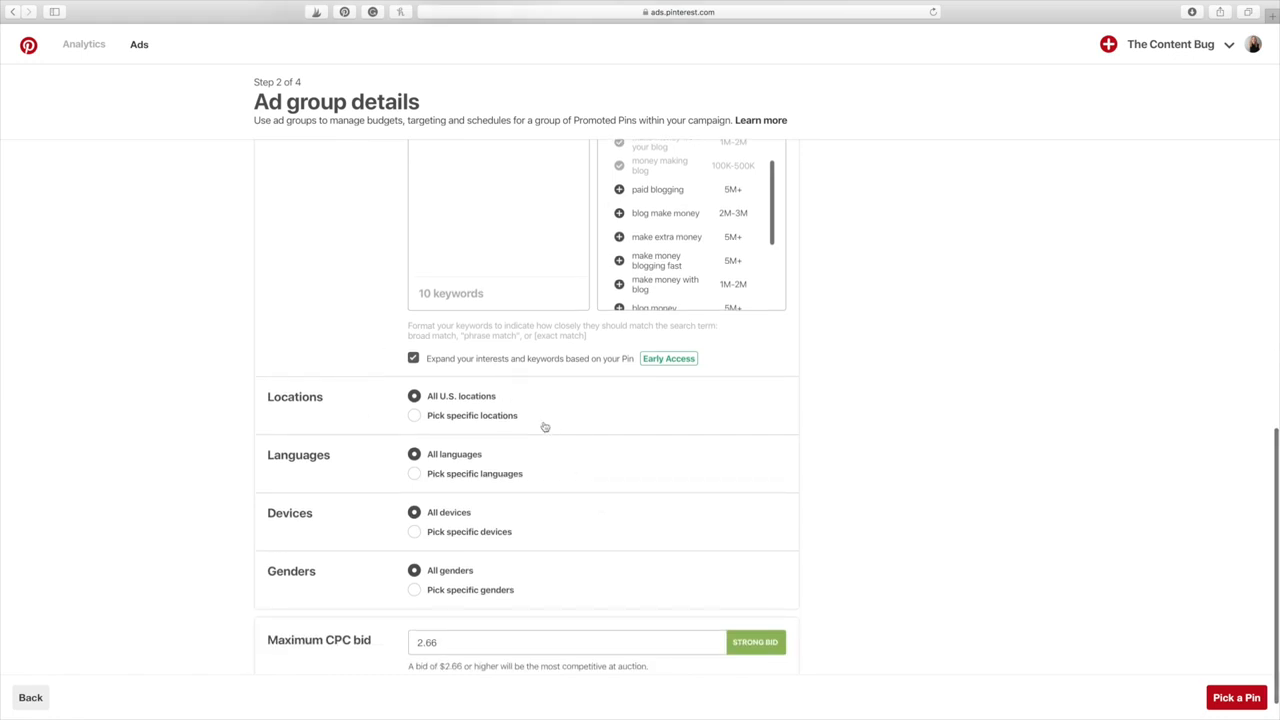
{"action": "left_click", "coordinate": [416, 417]}
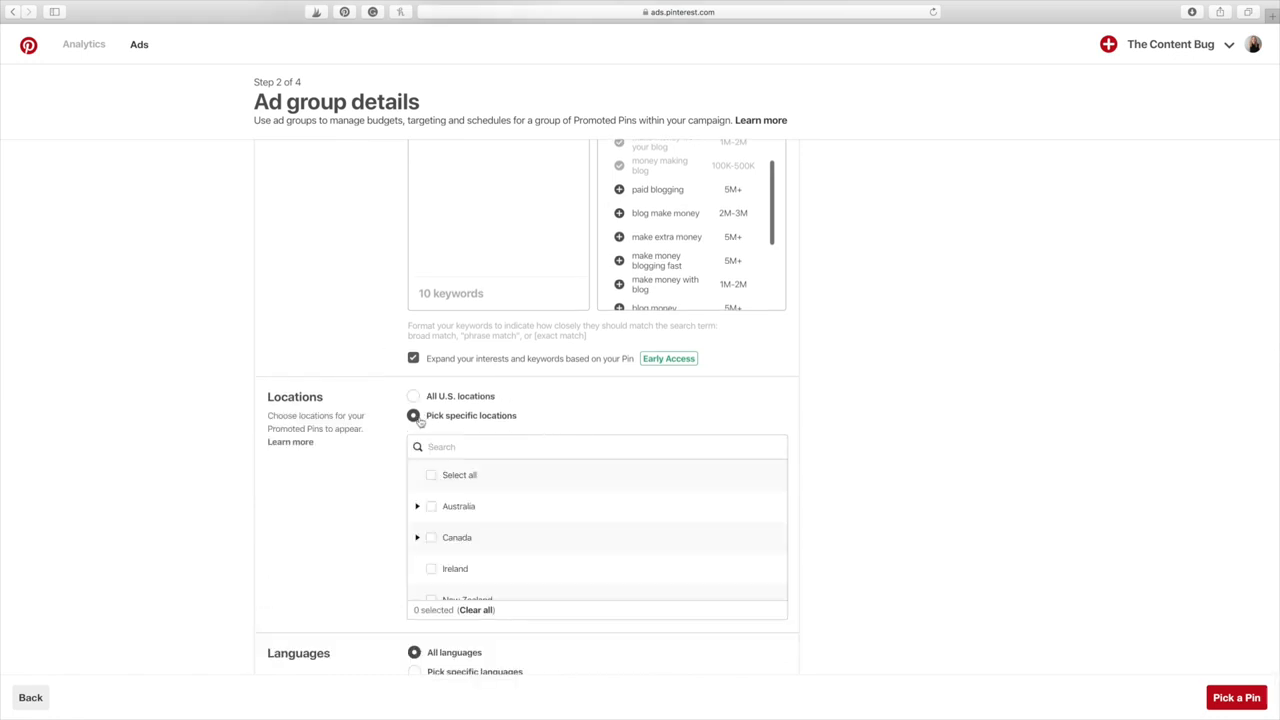
{"action": "scroll", "coordinate": [457, 463], "scroll_direction": "down", "scroll_amount": 2}
{"action": "scroll", "coordinate": [449, 474], "scroll_direction": "up", "scroll_amount": 1}
{"action": "left_click", "coordinate": [430, 481]}
{"action": "scroll", "coordinate": [463, 495], "scroll_direction": "down", "scroll_amount": 2}
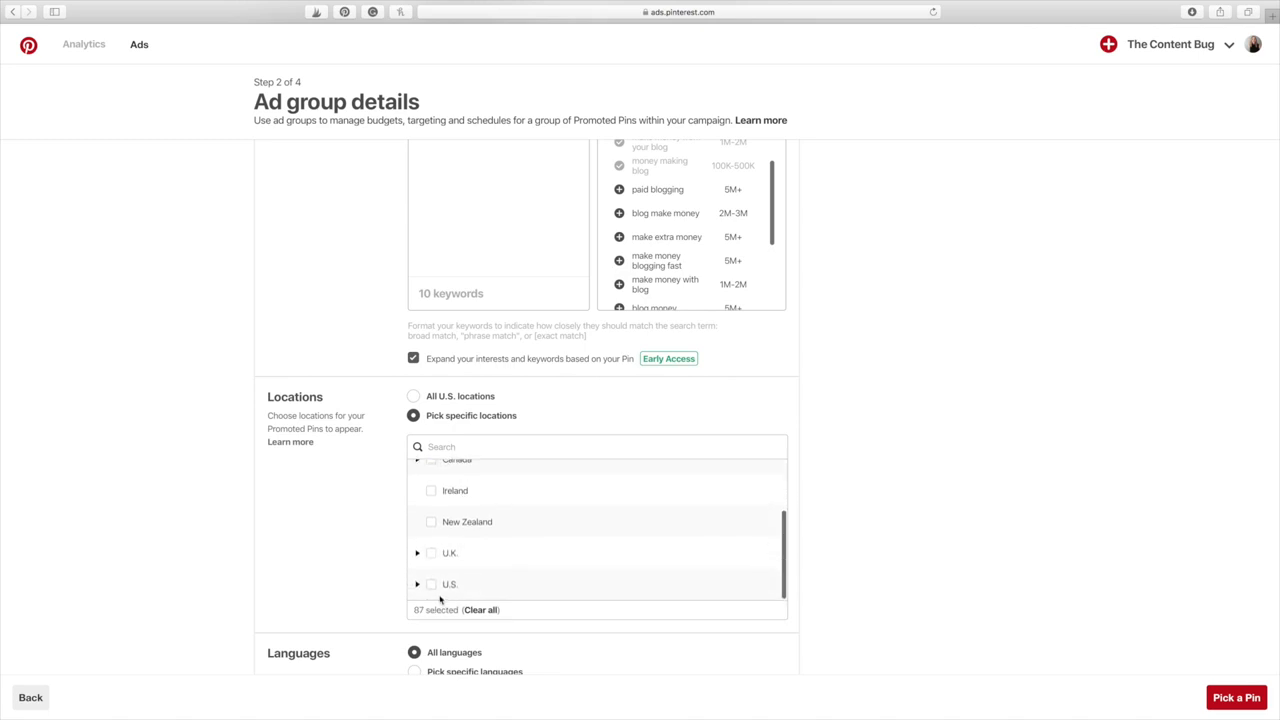
{"action": "left_click", "coordinate": [433, 585]}
{"action": "left_click", "coordinate": [431, 555]}
{"action": "scroll", "coordinate": [431, 556], "scroll_direction": "up", "scroll_amount": 1}
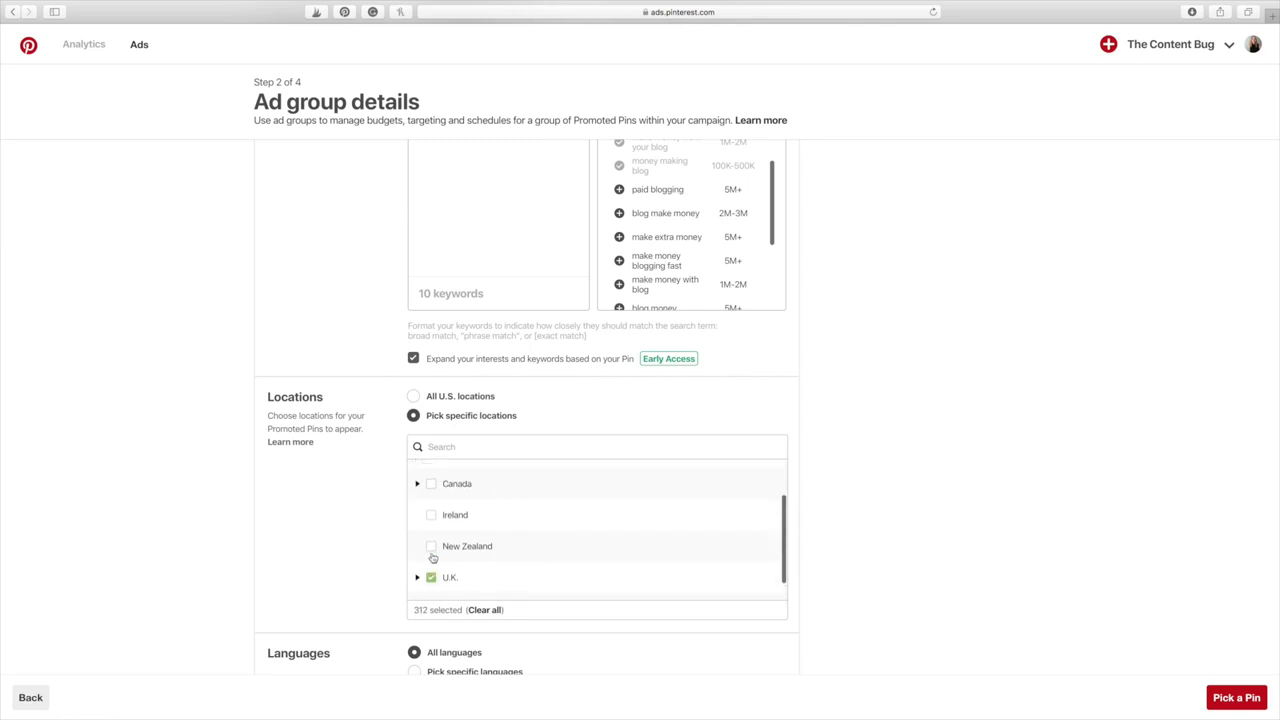
{"action": "left_click", "coordinate": [414, 396]}
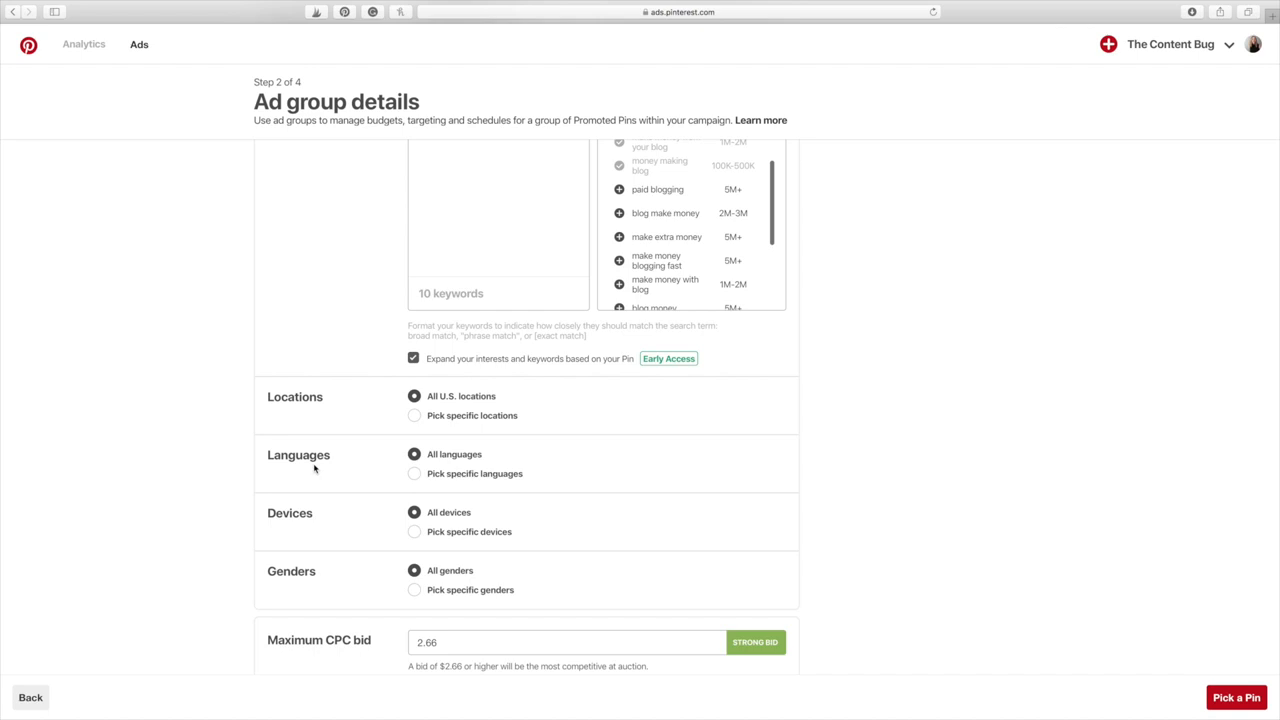
Limit the ad group's language targeting to English (United States) and English (United Kingdom).
{"action": "left_click", "coordinate": [414, 476]}
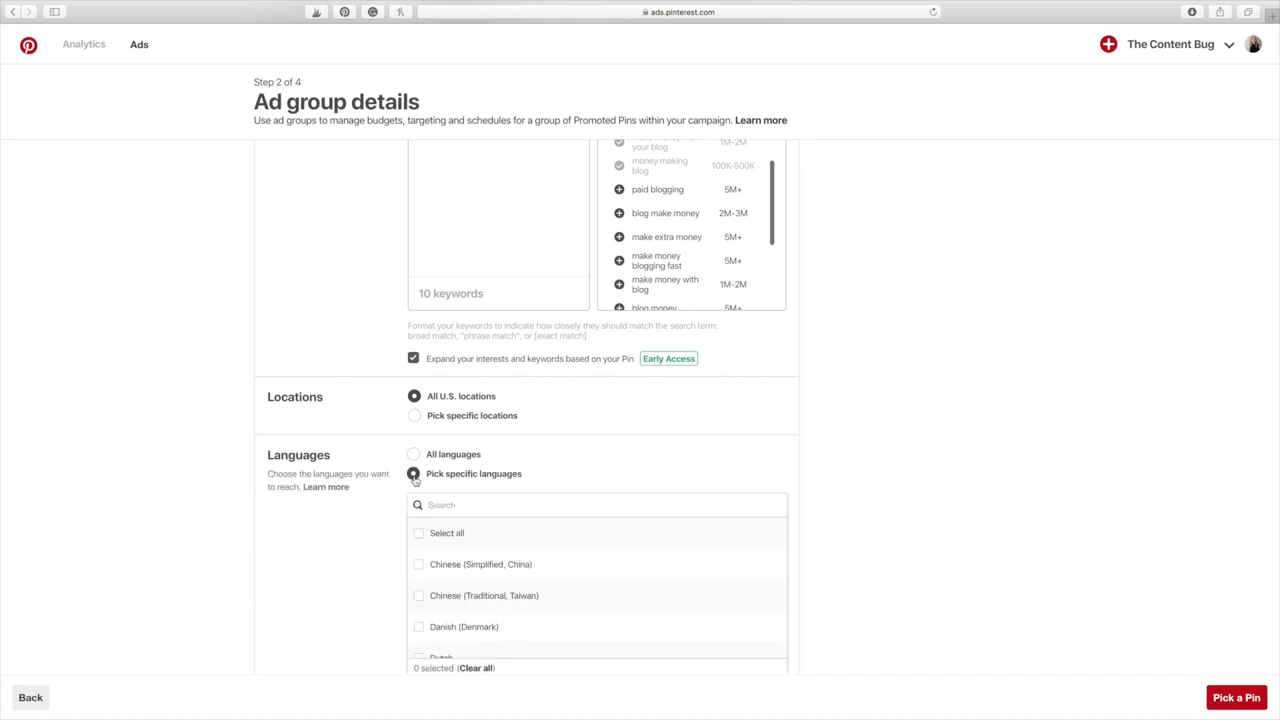
{"action": "scroll", "coordinate": [492, 584], "scroll_direction": "down", "scroll_amount": 5}
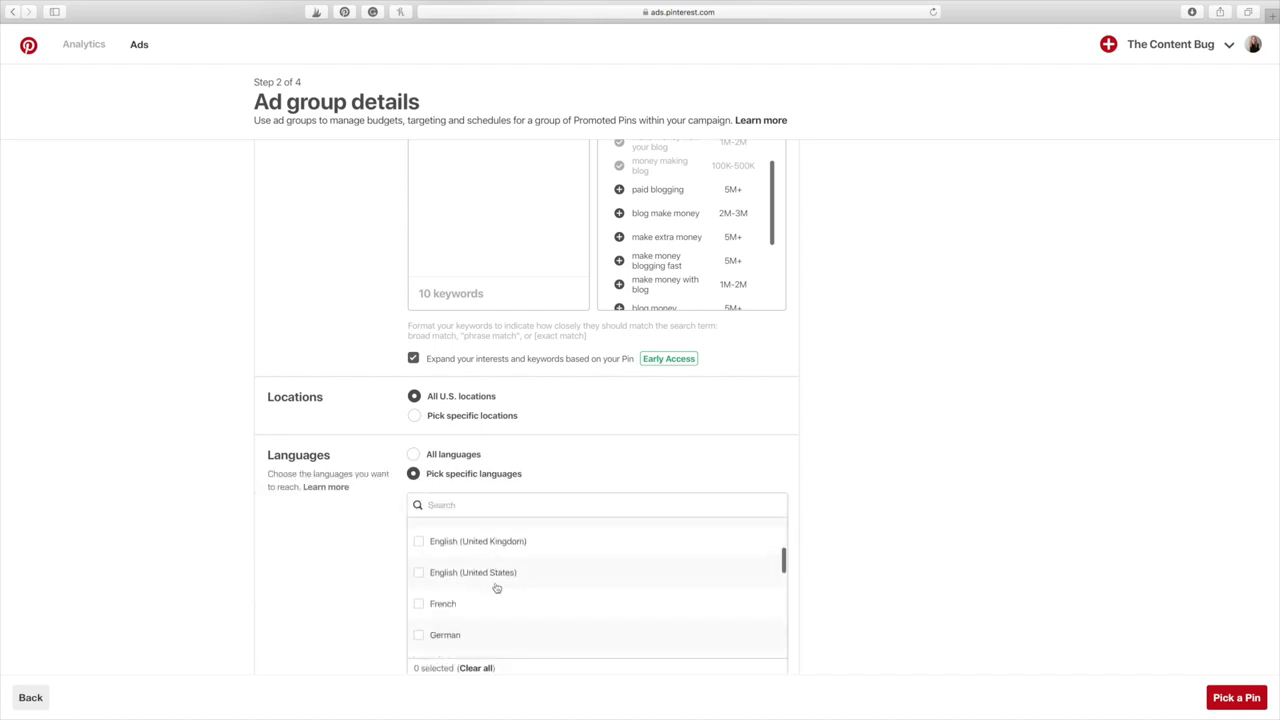
{"action": "scroll", "coordinate": [496, 588], "scroll_direction": "up", "scroll_amount": 3}
{"action": "scroll", "coordinate": [496, 588], "scroll_direction": "up", "scroll_amount": 1}
{"action": "left_click", "coordinate": [419, 614]}
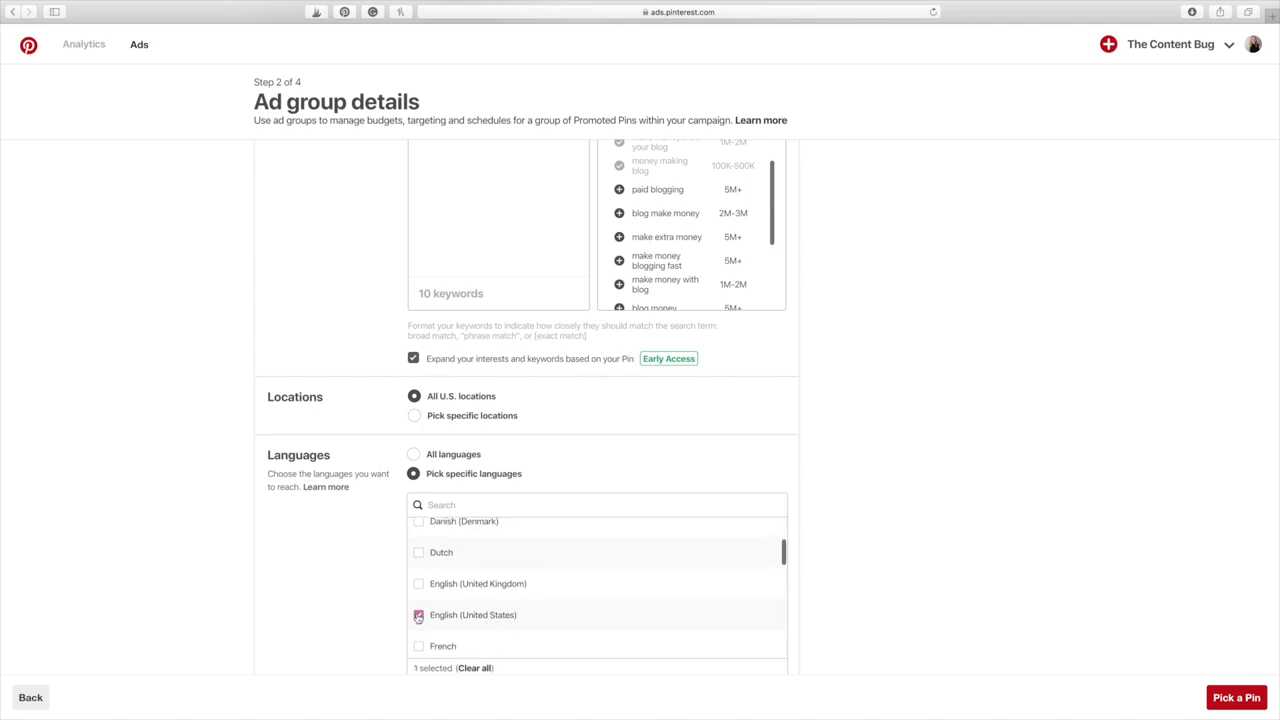
{"action": "left_click", "coordinate": [418, 455]}
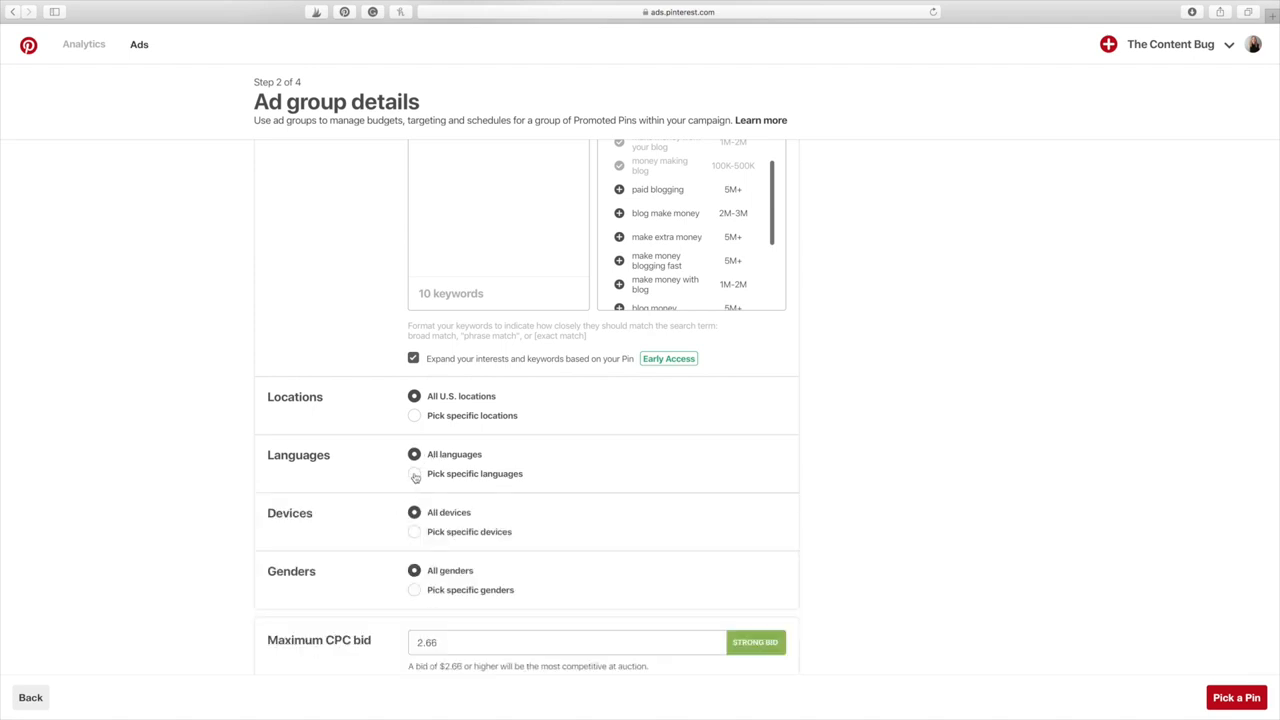
{"action": "left_click", "coordinate": [415, 475]}
{"action": "left_click", "coordinate": [419, 584]}
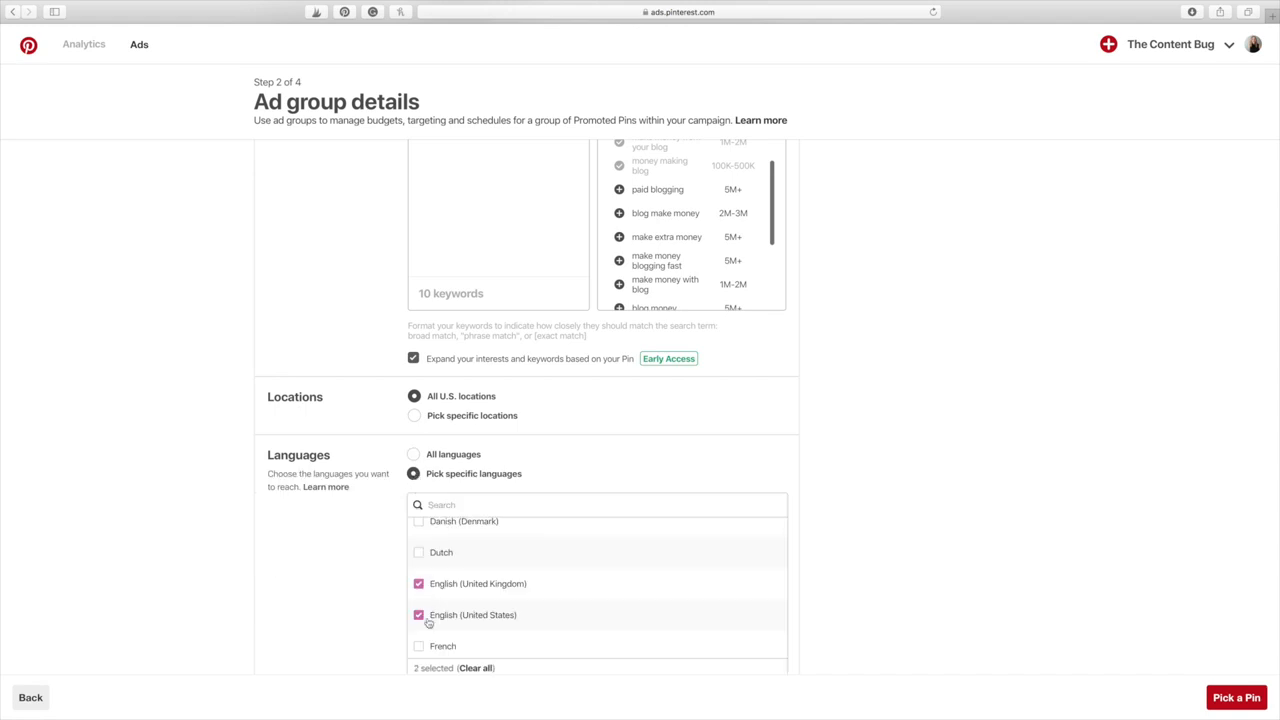
Switch the ad group's device targeting from all devices to specific devices.
{"action": "scroll", "coordinate": [388, 608], "scroll_direction": "down", "scroll_amount": 3}
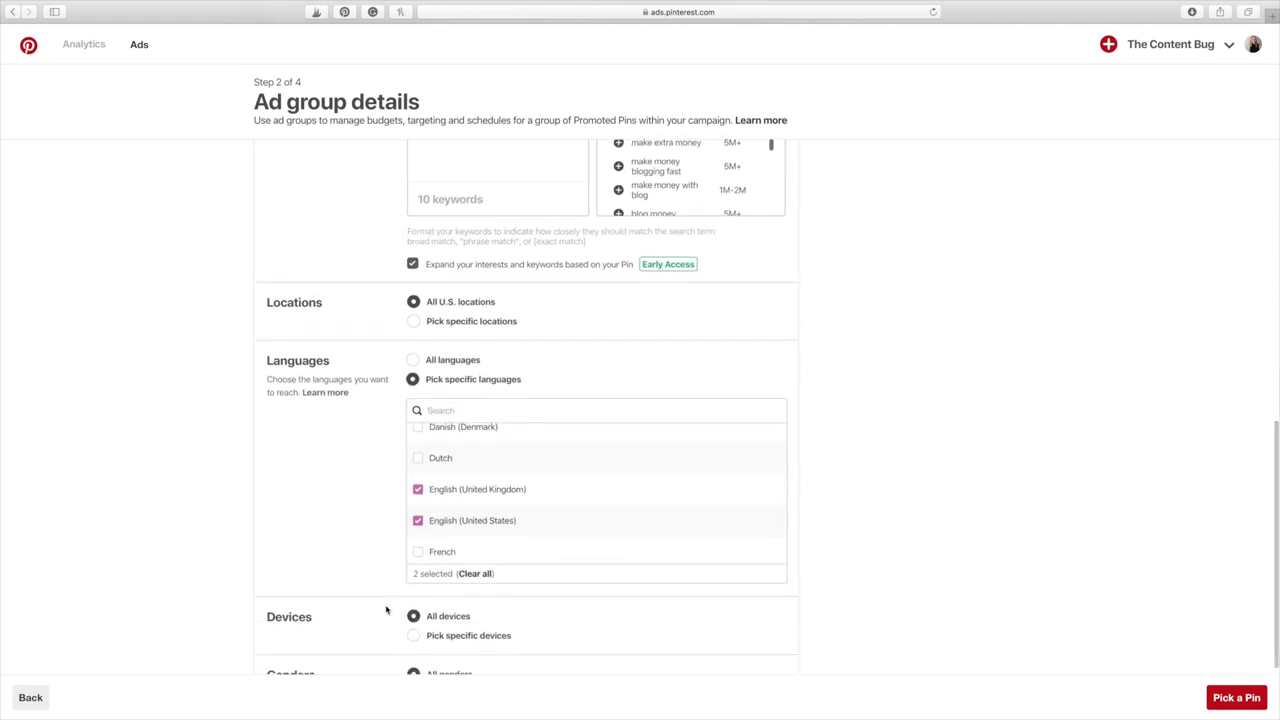
{"action": "scroll", "coordinate": [388, 608], "scroll_direction": "down", "scroll_amount": 2}
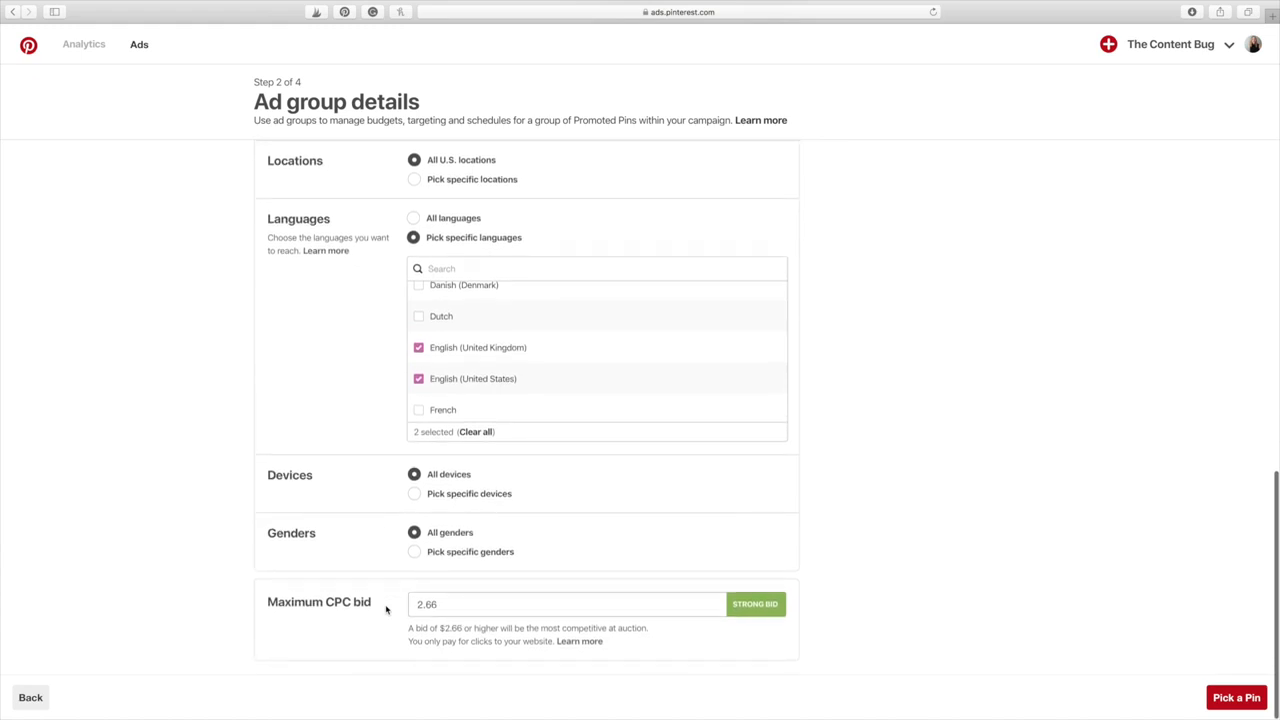
{"action": "left_click", "coordinate": [415, 494]}
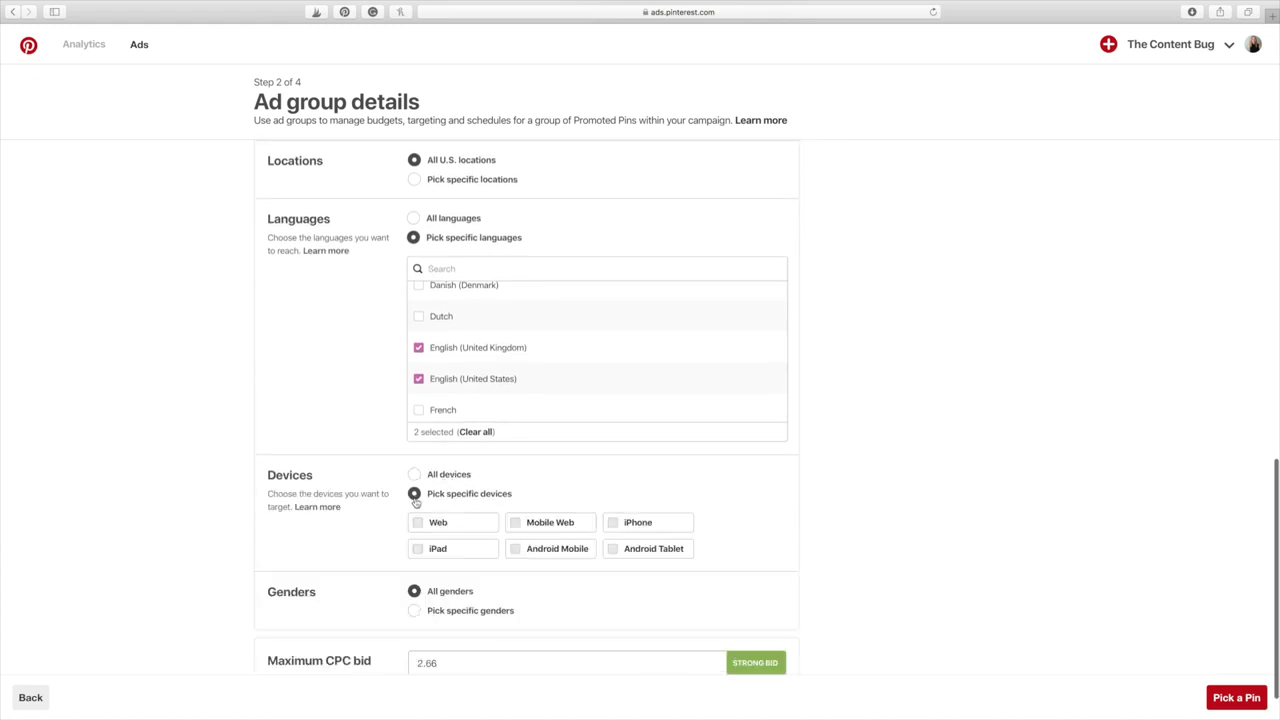
{"action": "scroll", "coordinate": [416, 502], "scroll_direction": "down", "scroll_amount": 1}
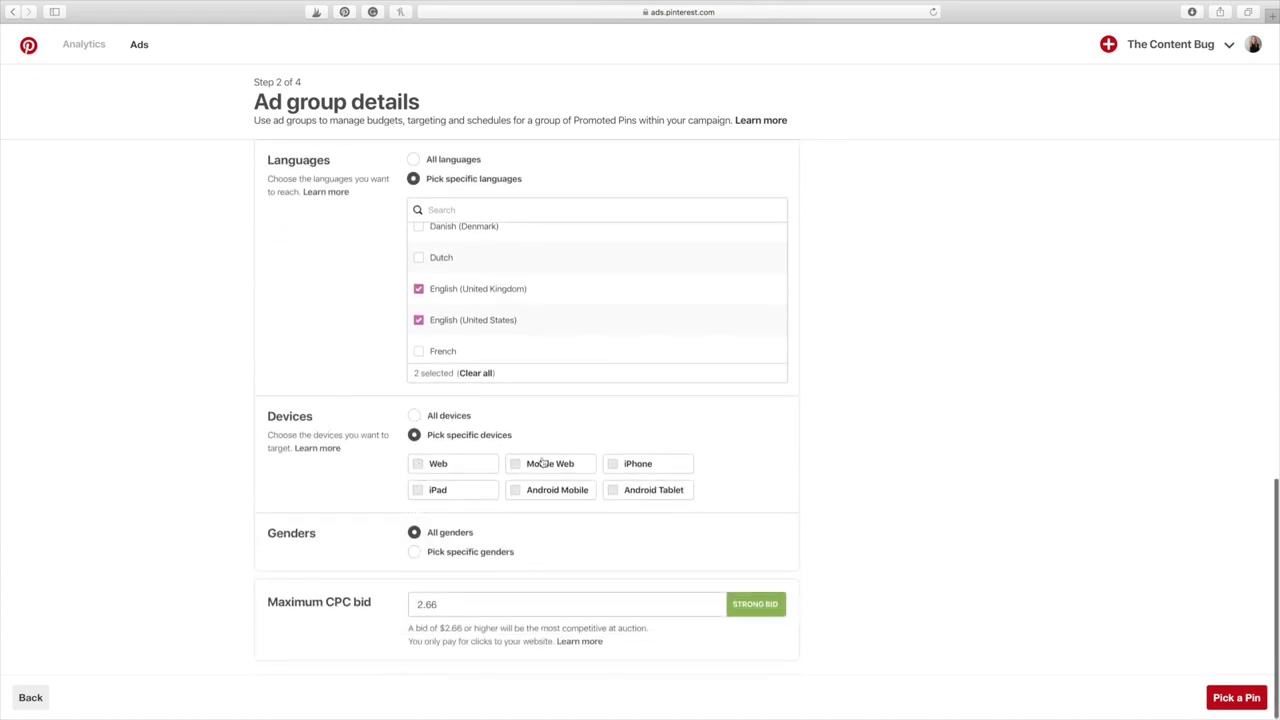